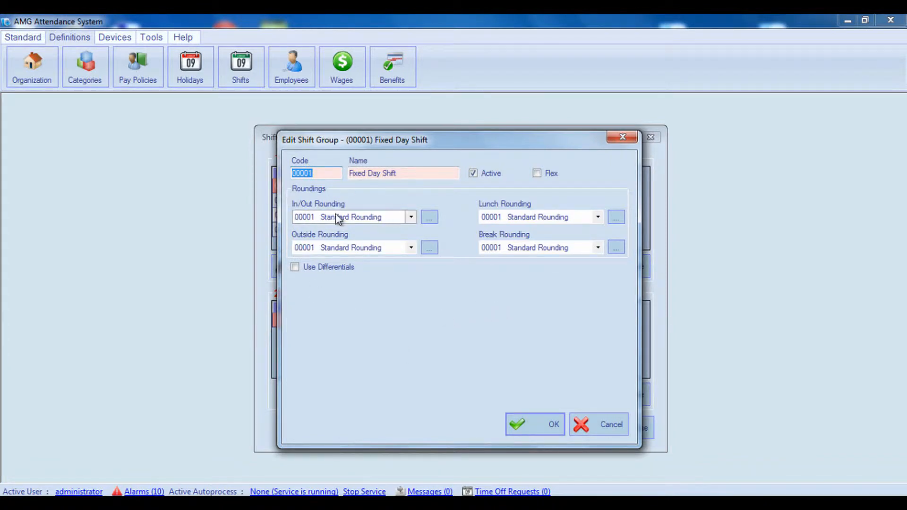
Review the shift group's Standard Rounding rule for In/Out punches in its basic and advanced forms, cancelling both without changes.
left_click(429, 220)
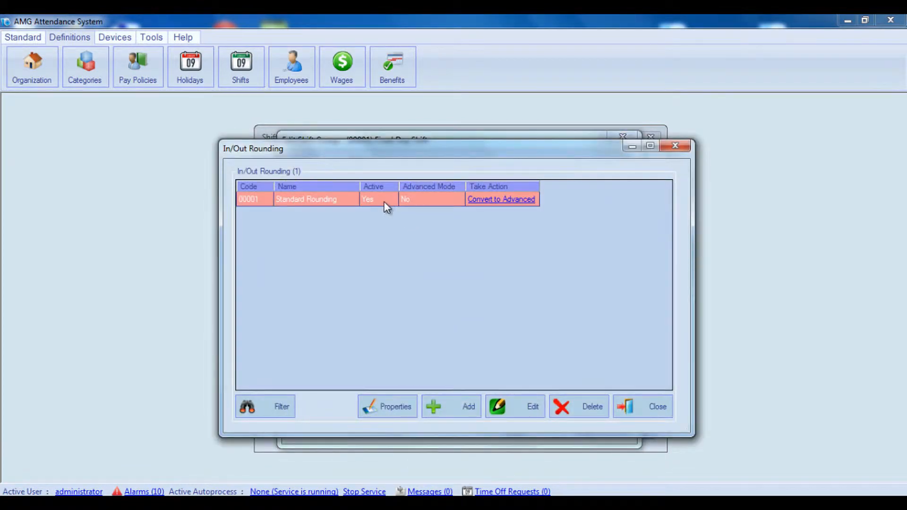
double_click(385, 201)
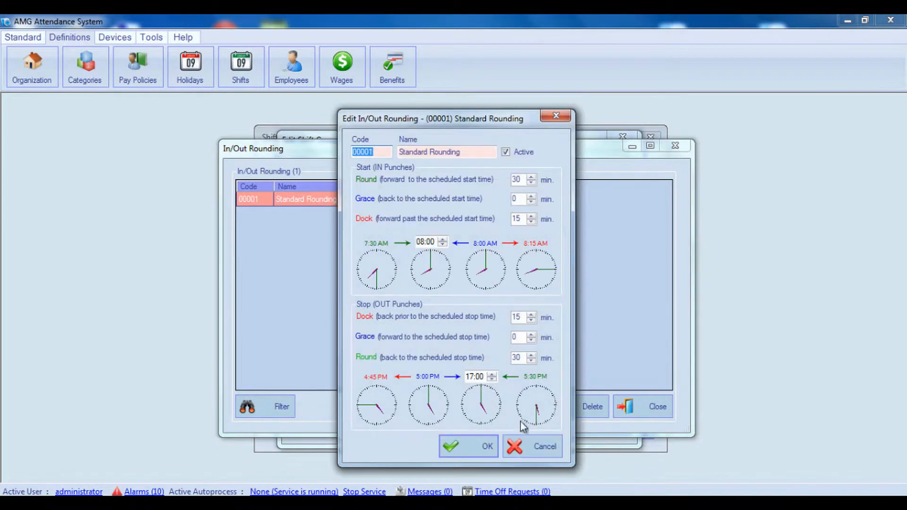
left_click(530, 451)
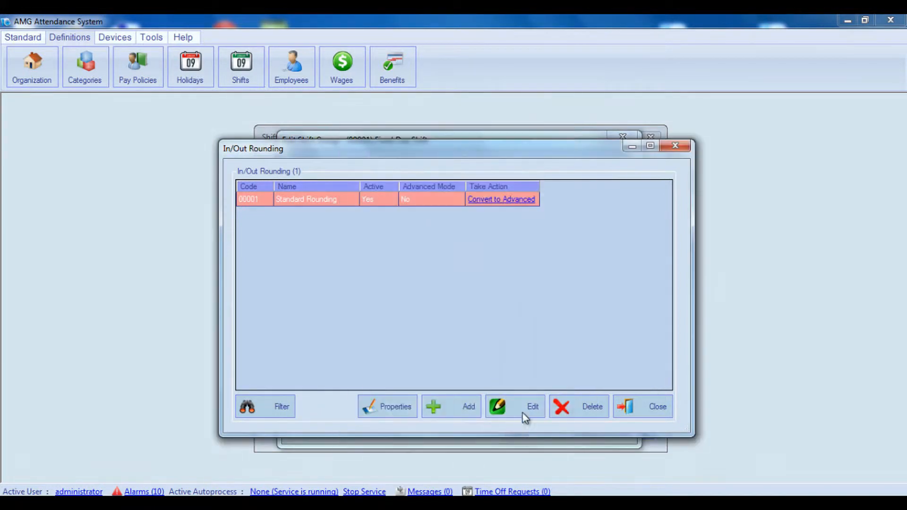
left_click(495, 203)
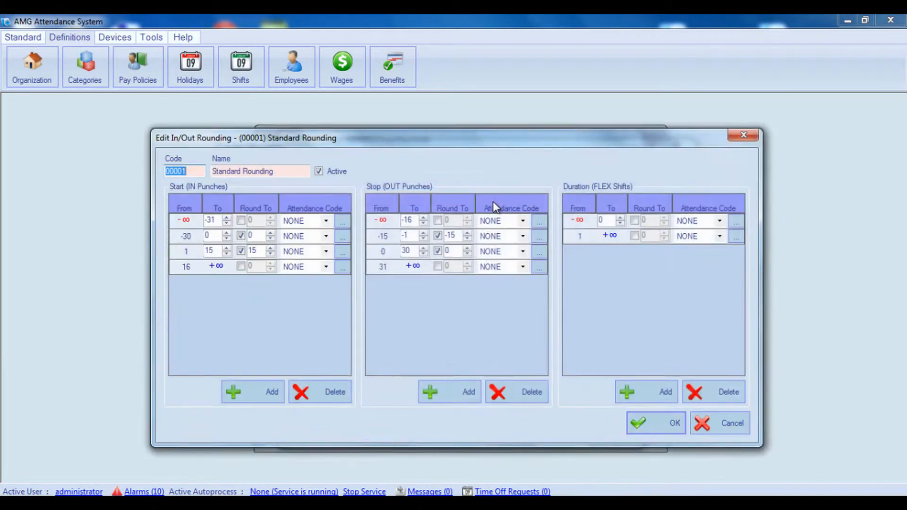
left_click(745, 423)
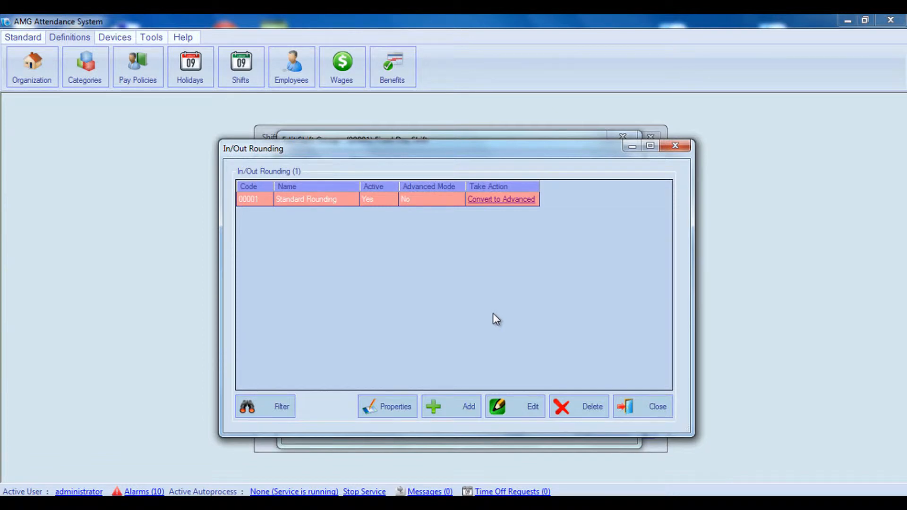
Create a new In/Out rounding rule that uses Advanced Rounding and add three extra ranges for the IN punches.
left_click(458, 407)
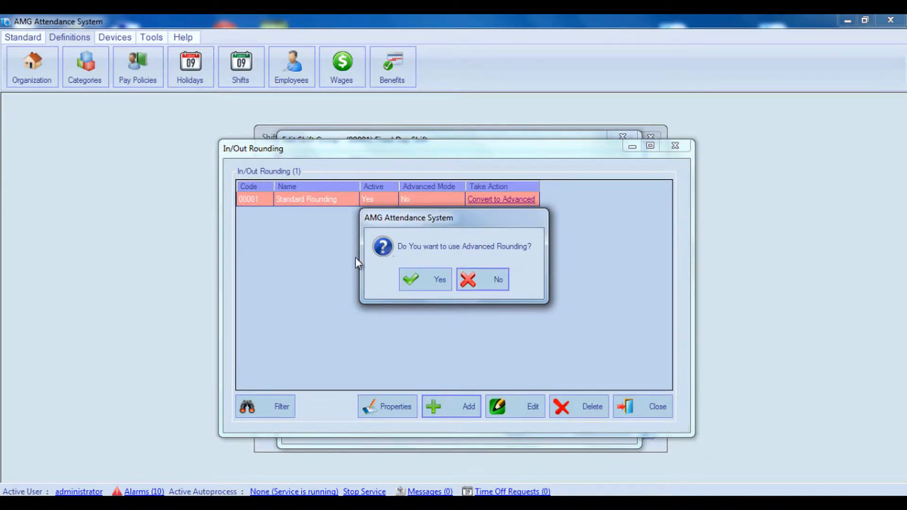
left_click(416, 281)
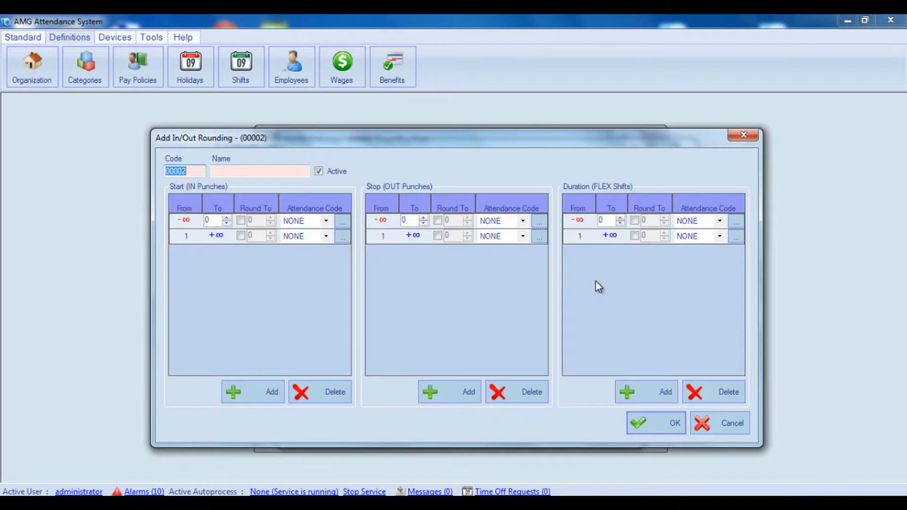
left_click(274, 391)
left_click(257, 395)
left_click(257, 395)
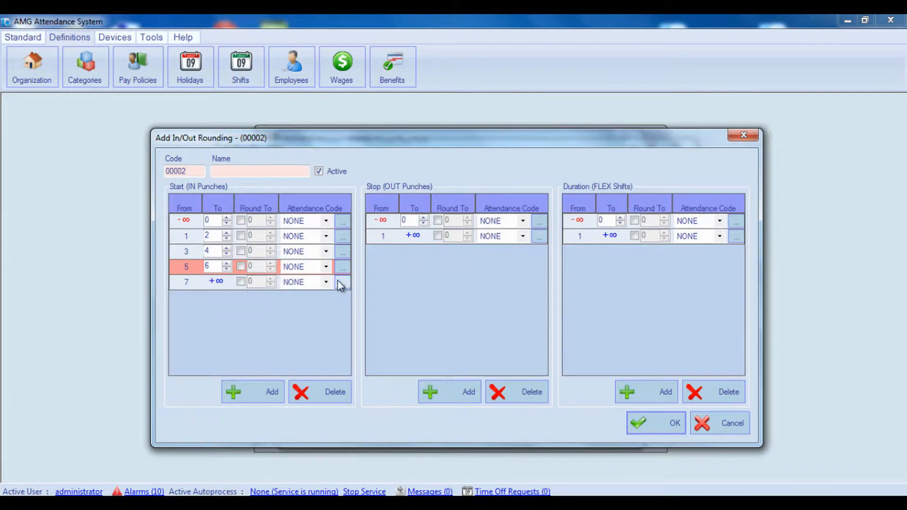
Look over the attendance codes available for the first IN range, and name the new rounding rule Advanced.
left_click(329, 221)
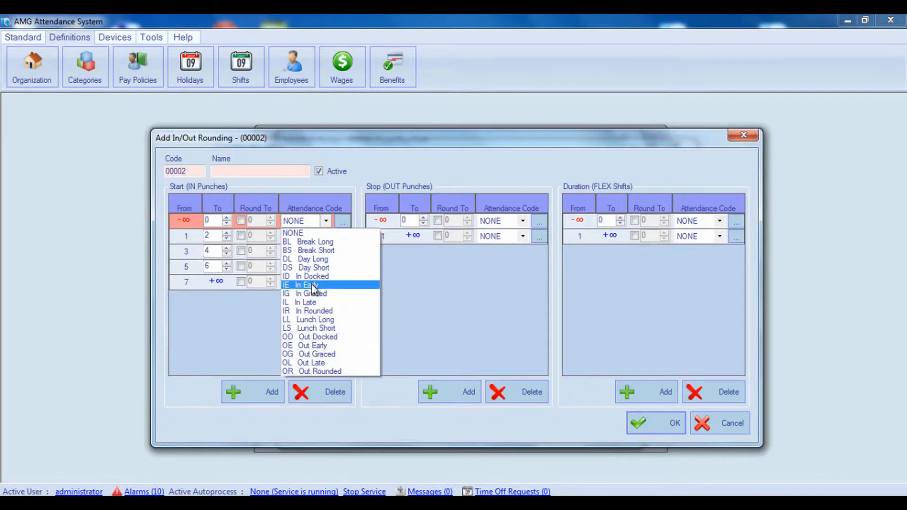
left_click(256, 337)
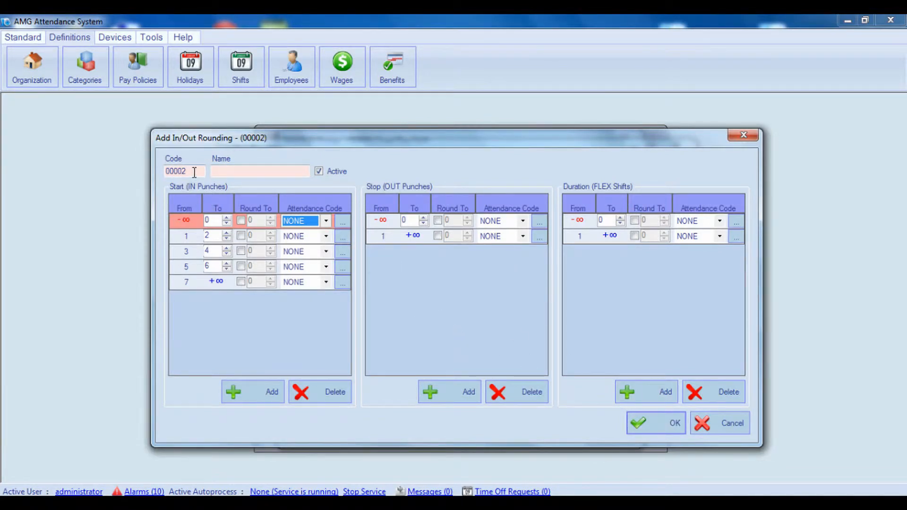
left_click(229, 173)
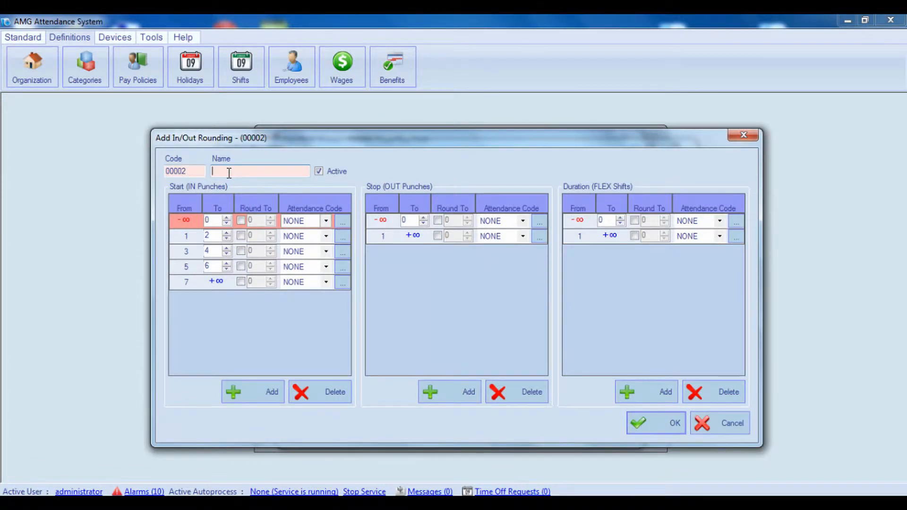
type("Advanced")
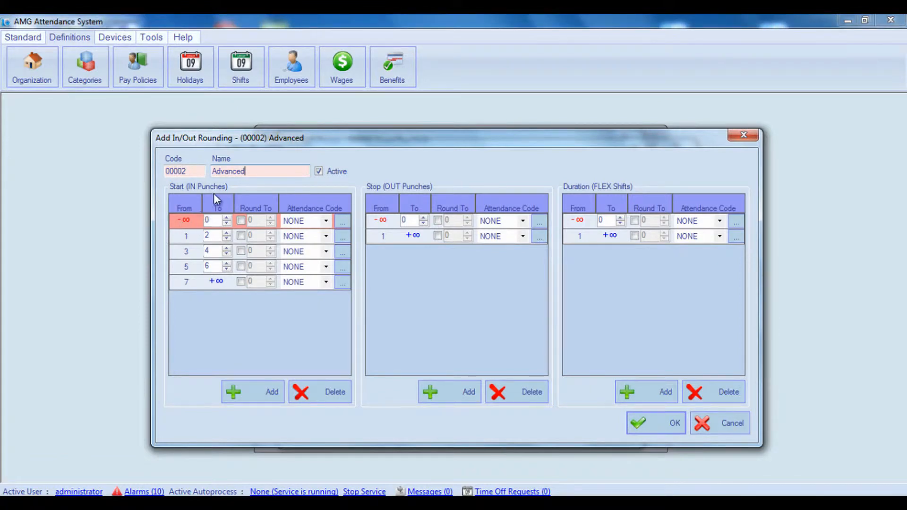
Set the To value of the first IN punch range to -31.
left_click(211, 220)
left_click(191, 238)
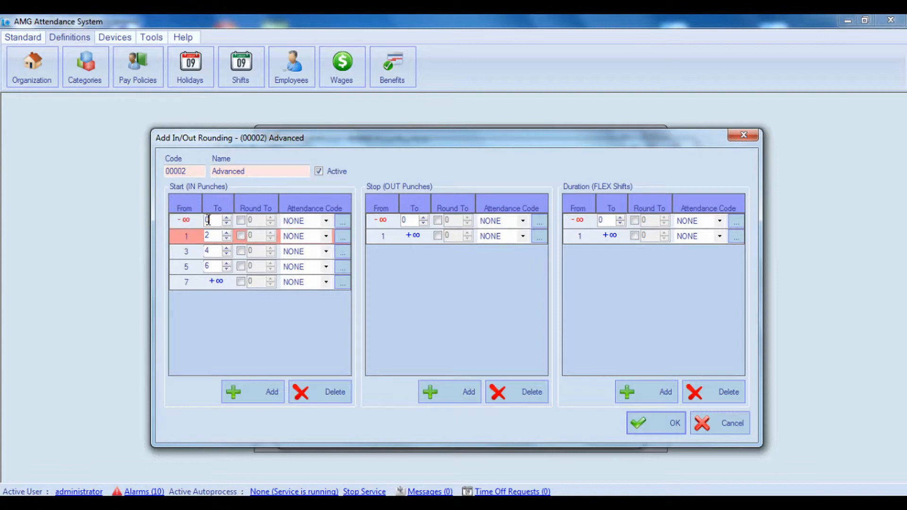
left_click(183, 250)
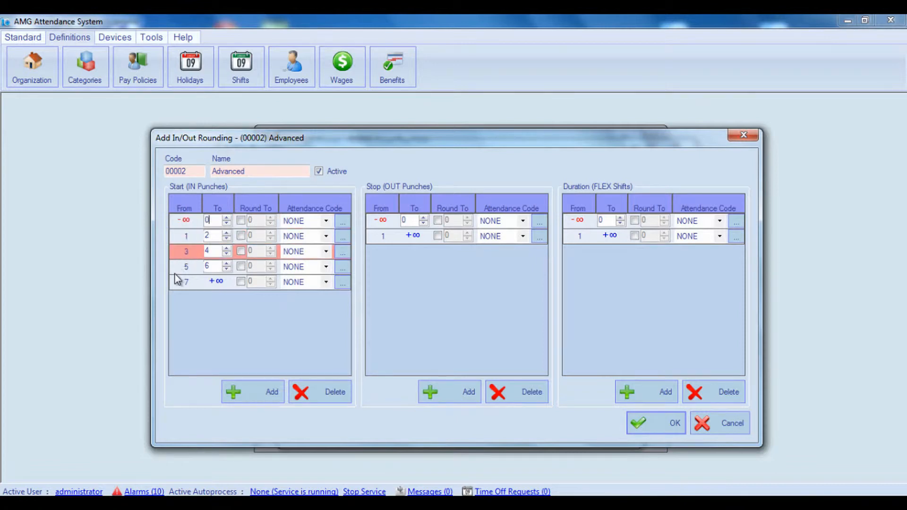
left_click(189, 221)
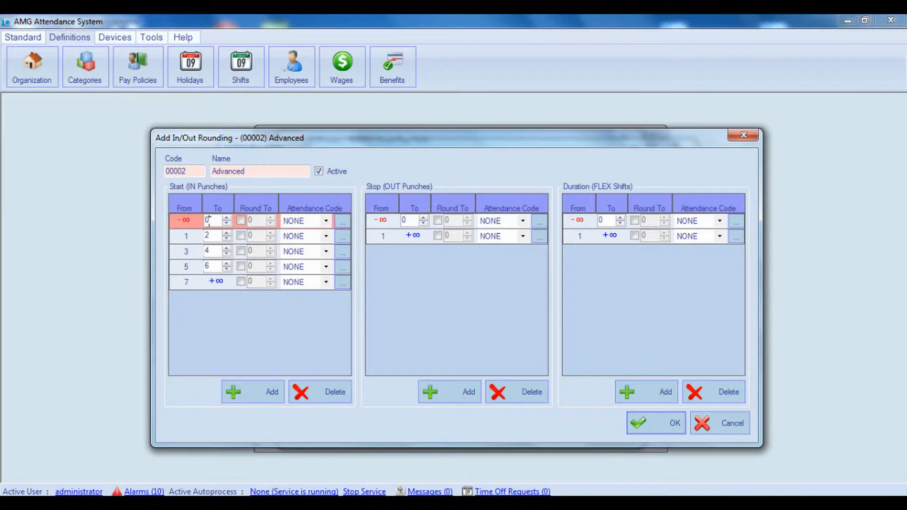
left_click_drag(211, 221, 201, 220)
type("-31")
left_click(181, 242)
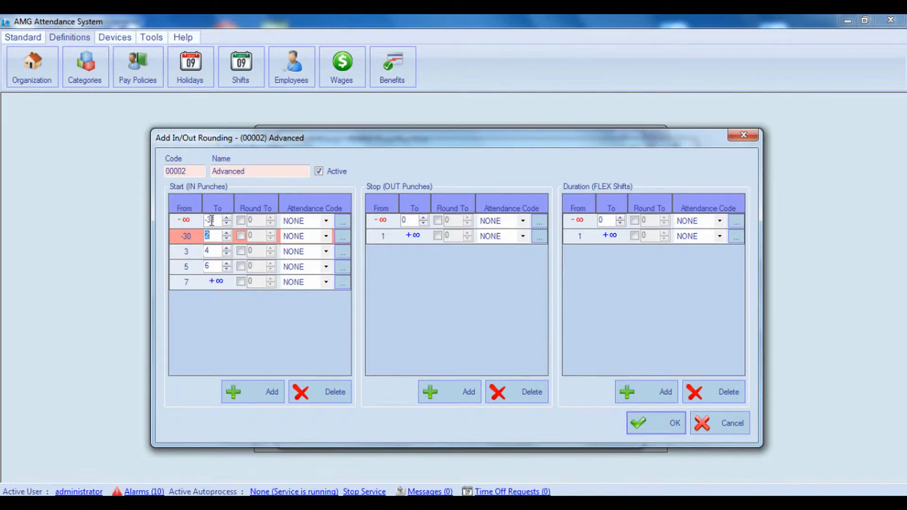
Enable rounding to -30 for the first IN punch range and assign it the attendance code IE In Early.
left_click(208, 251)
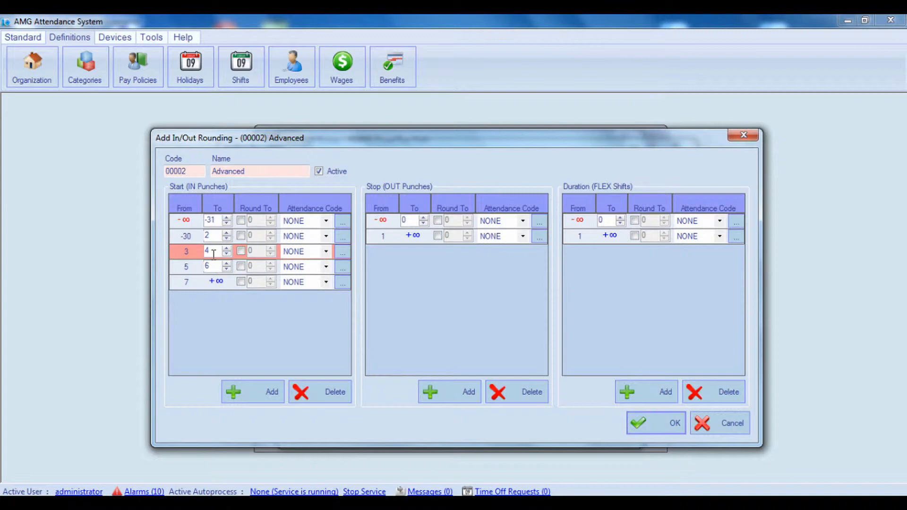
left_click(253, 220)
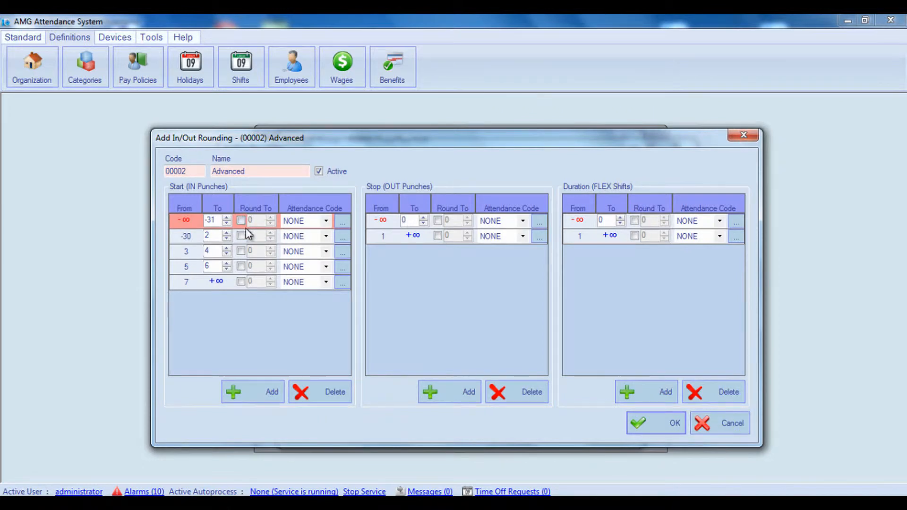
left_click(241, 220)
left_click(251, 219)
type("-30")
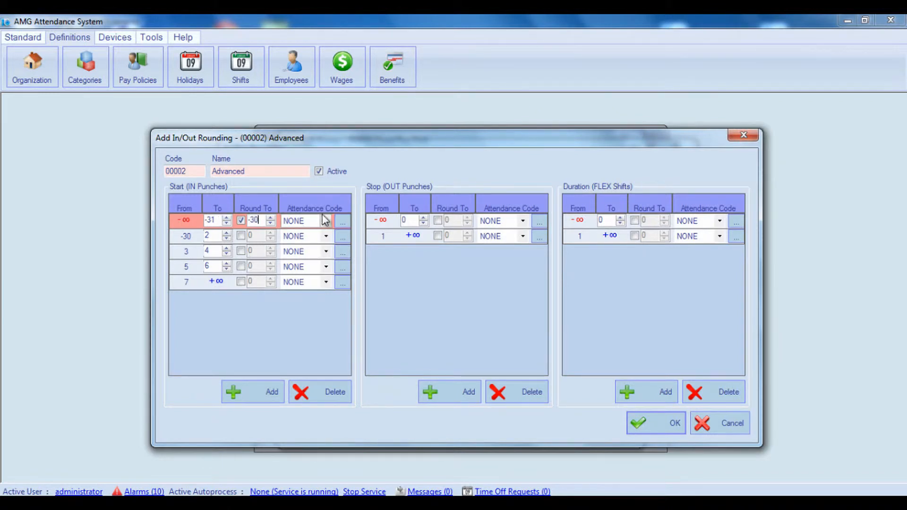
left_click(259, 240)
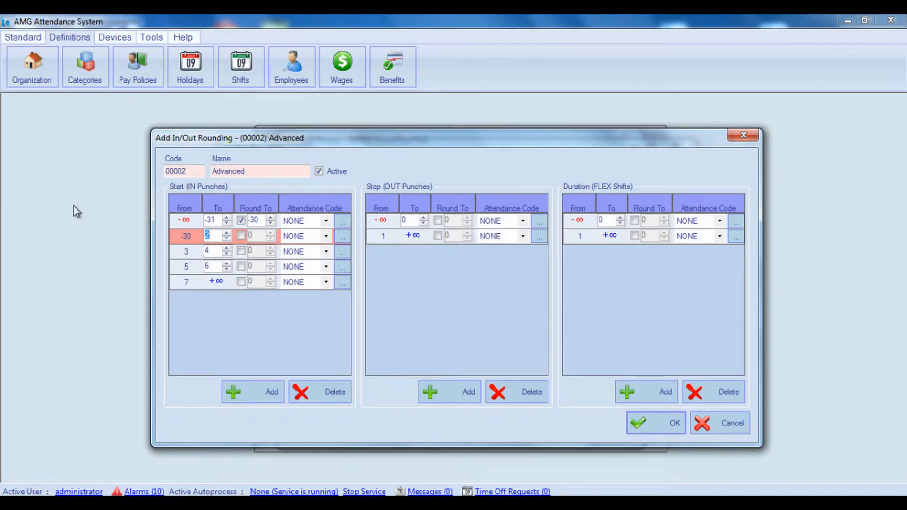
left_click(325, 222)
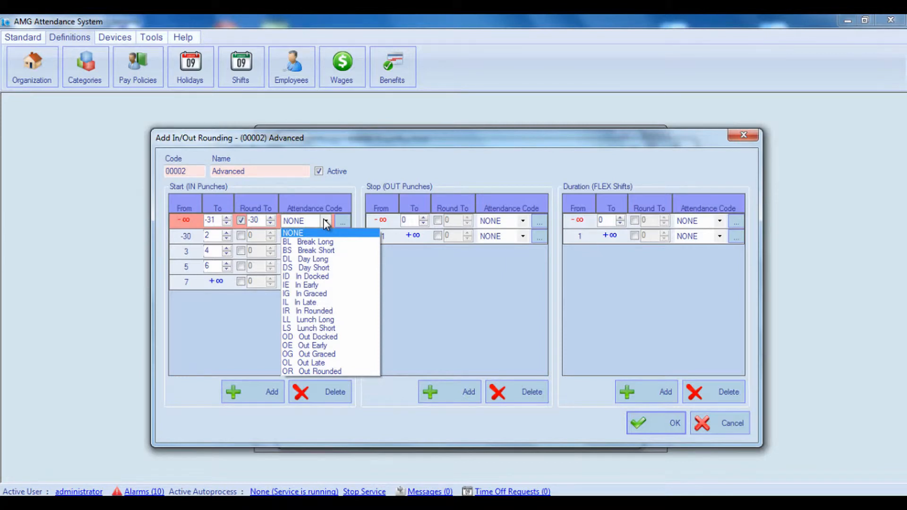
left_click(344, 286)
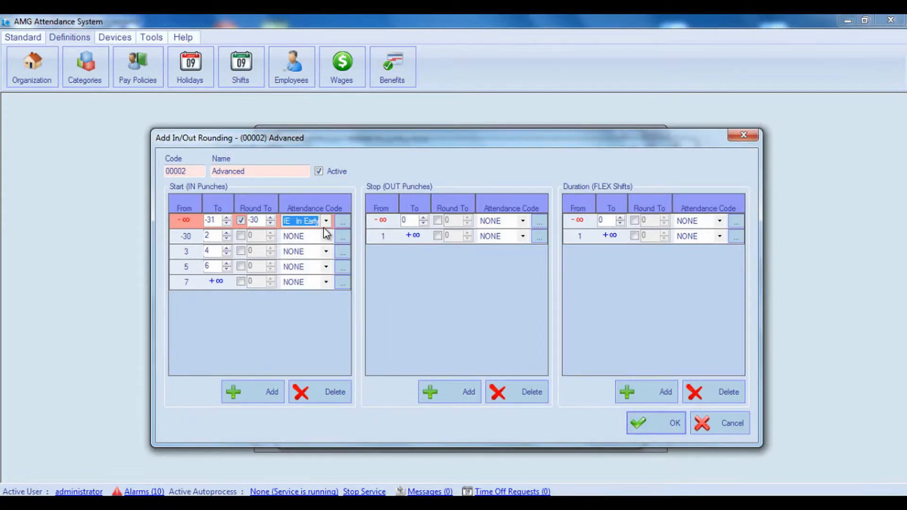
Open the list of attendance code definitions from the first IN range and look through its entries.
left_click(343, 222)
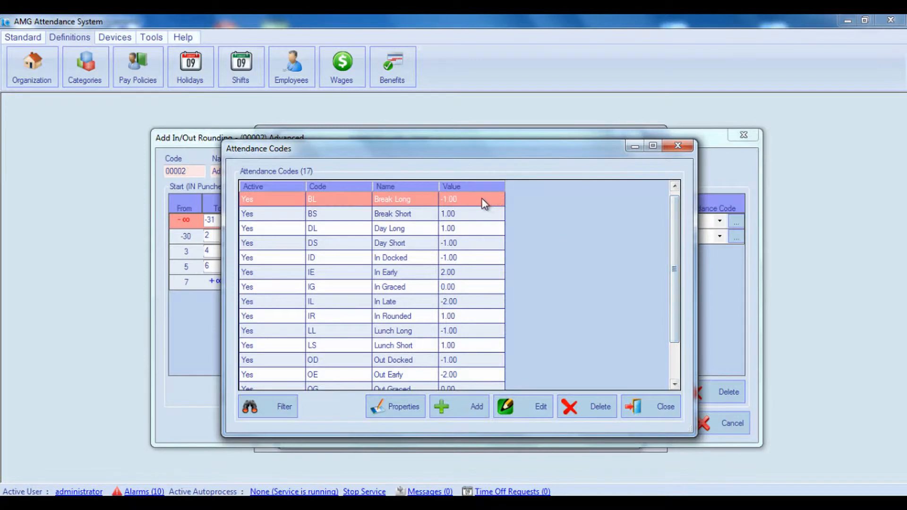
scroll(475, 231, "down", 1)
scroll(473, 236, "down", 1)
scroll(462, 269, "up", 2)
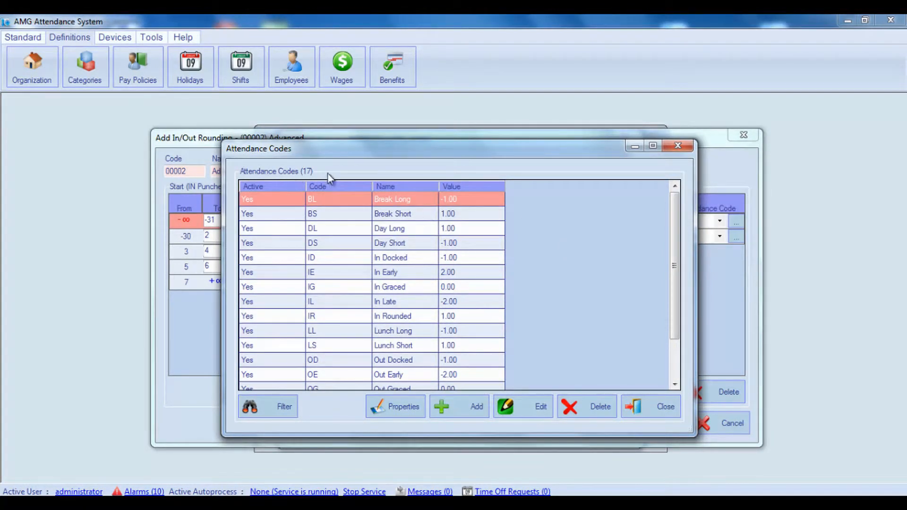
left_click(443, 243)
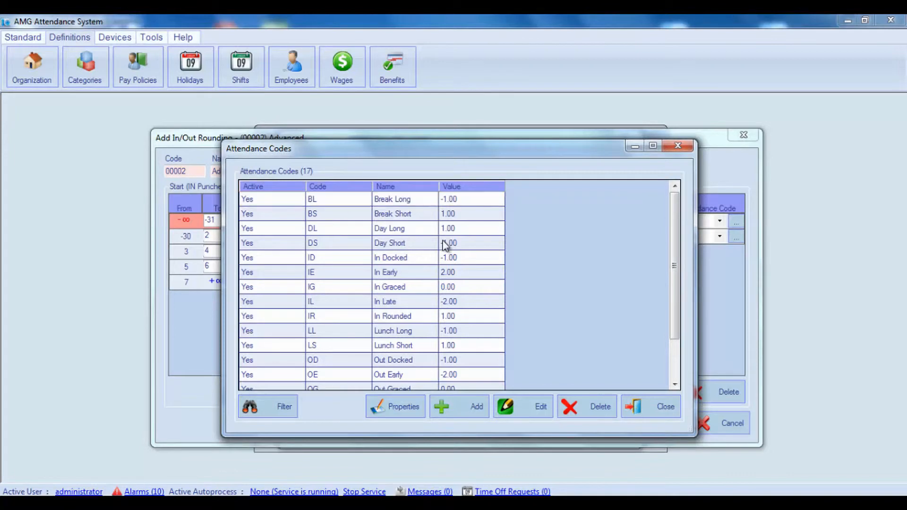
left_click(580, 408)
left_click(456, 282)
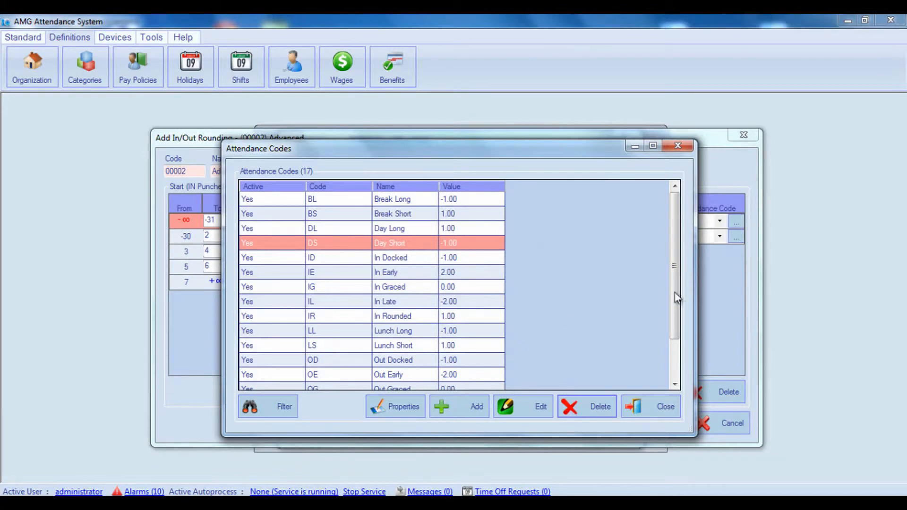
Examine the names and values of the In, Lunch and Out attendance codes through the end of the list.
left_click_drag(671, 258, 671, 301)
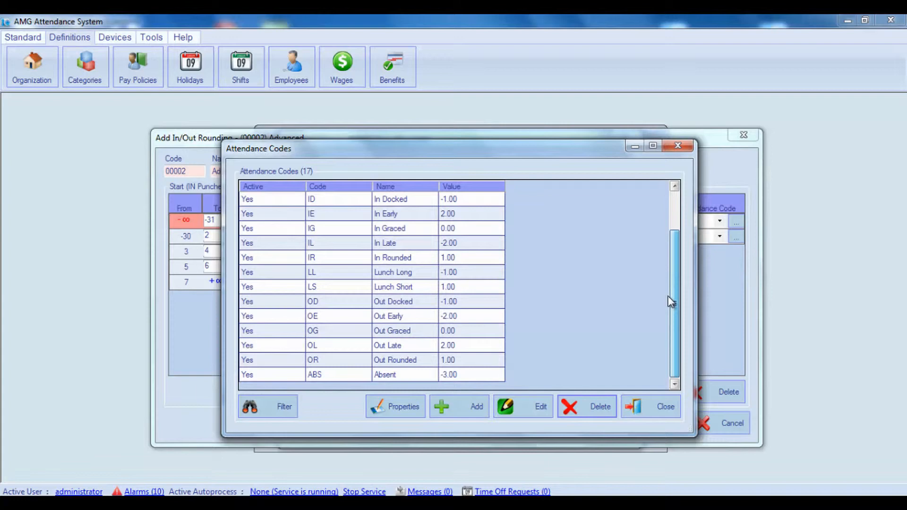
left_click_drag(671, 301, 672, 254)
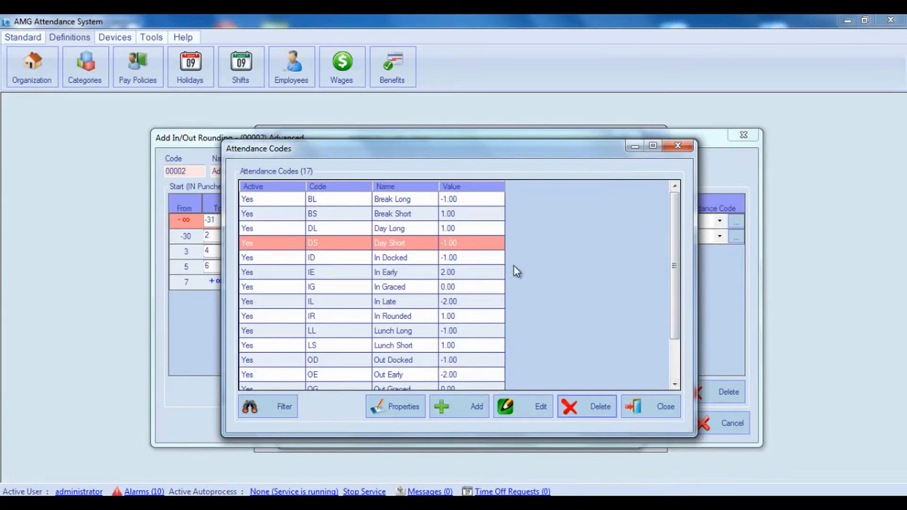
left_click(416, 278)
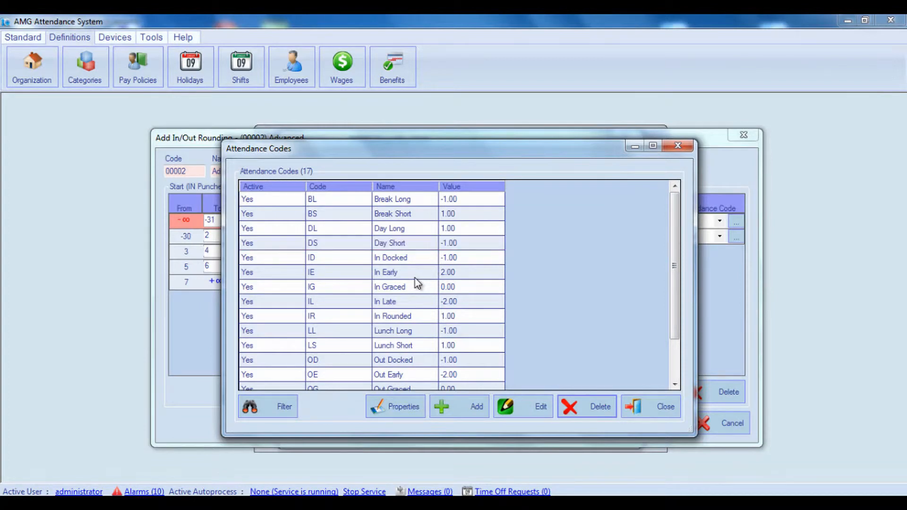
left_click(410, 303)
left_click(416, 318)
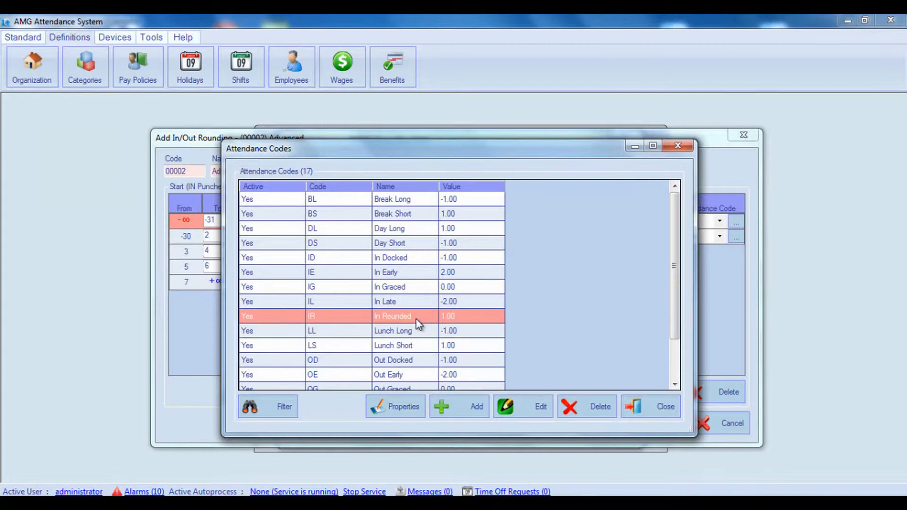
left_click(416, 333)
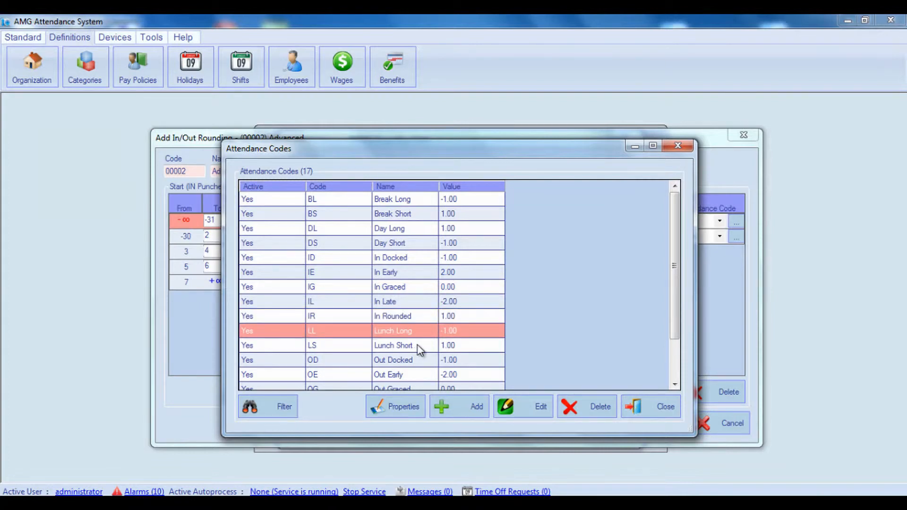
left_click(416, 346)
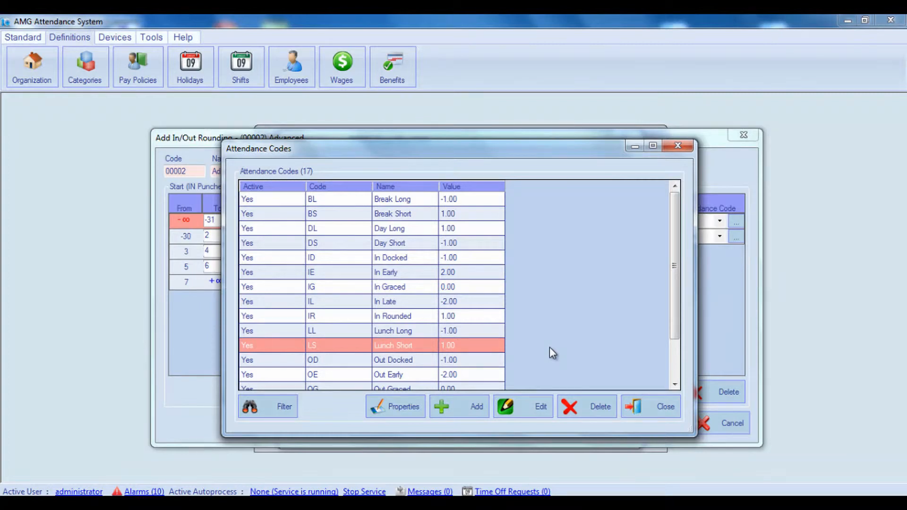
Inspect the name and value fields of the Lunch Short attendance code and close it without saving.
double_click(435, 345)
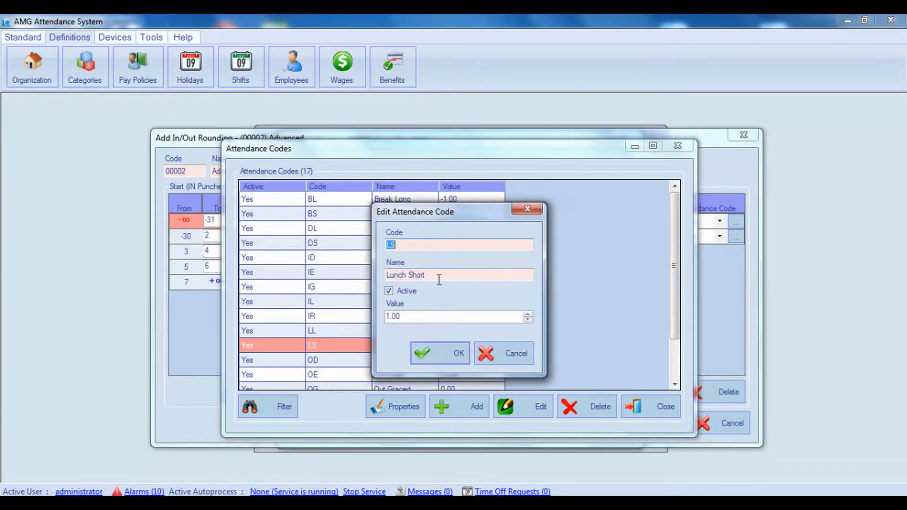
left_click(439, 279)
left_click(424, 314)
left_click(517, 353)
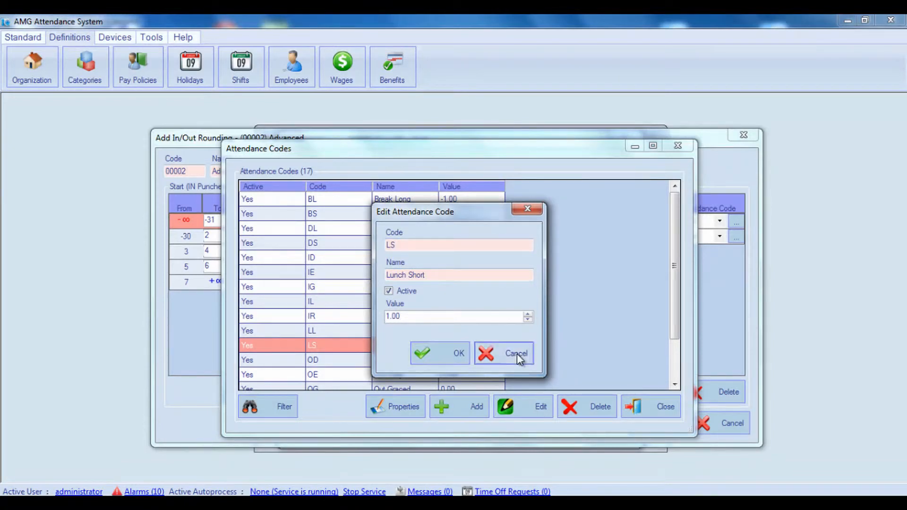
Add an active attendance code LG named Lunch Graced and close the attendance code list.
left_click(474, 412)
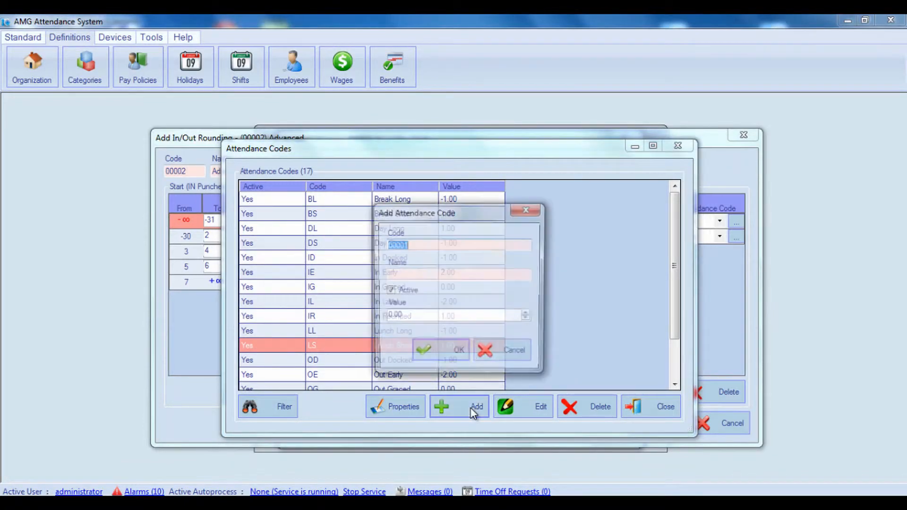
type("L")
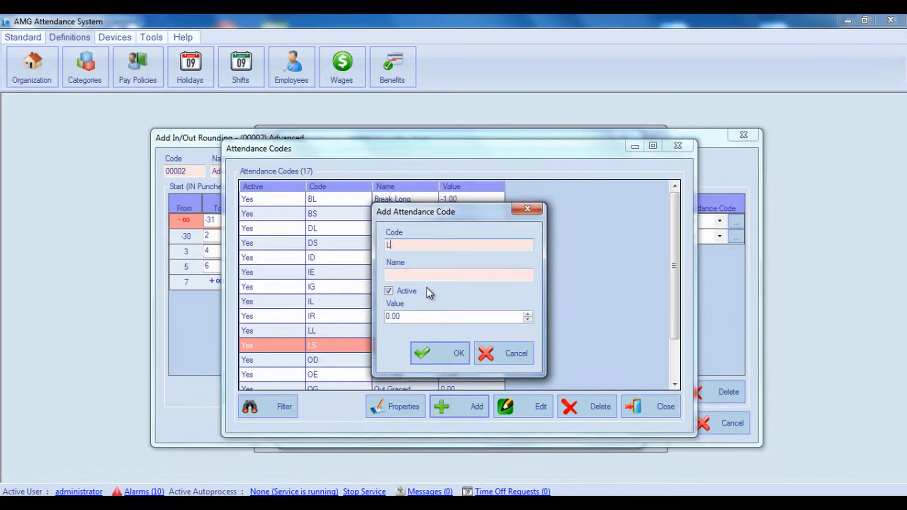
type("G")
key("Tab")
type("Lun")
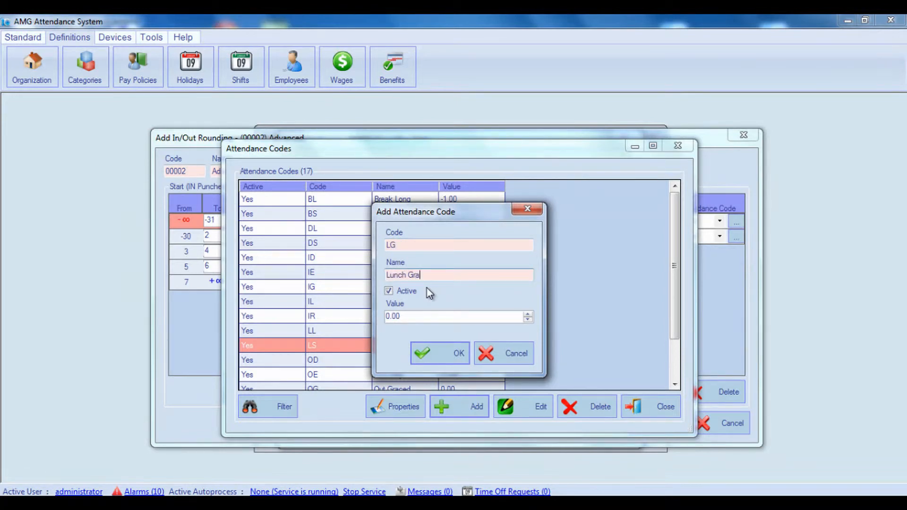
type("ch Graced")
left_click(403, 316)
left_click(458, 358)
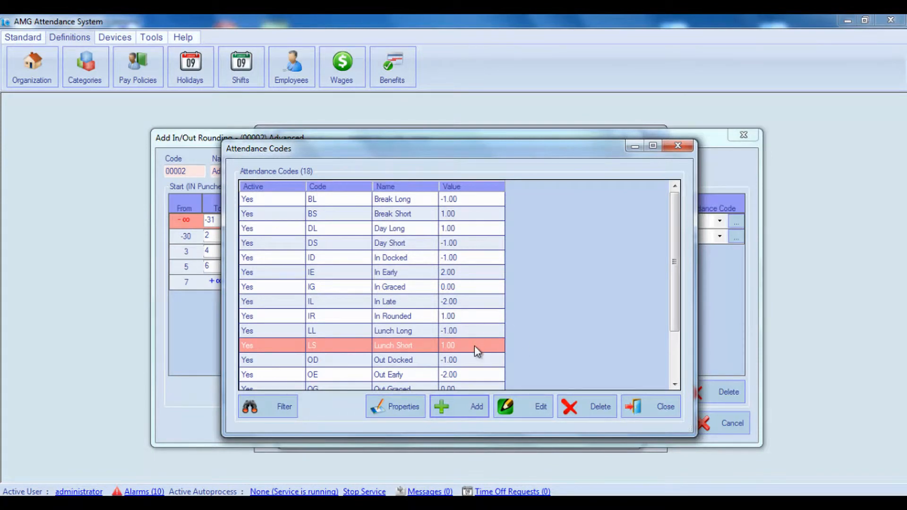
left_click(469, 387)
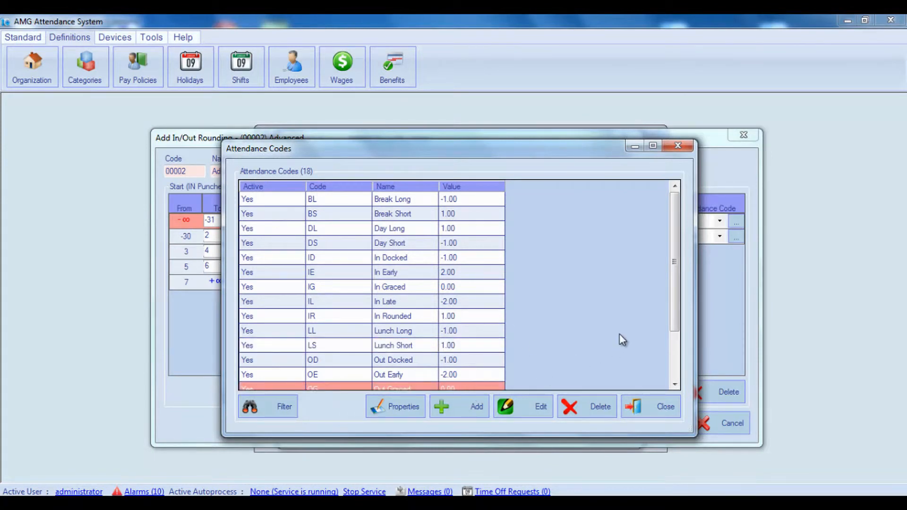
left_click_drag(673, 286, 674, 308)
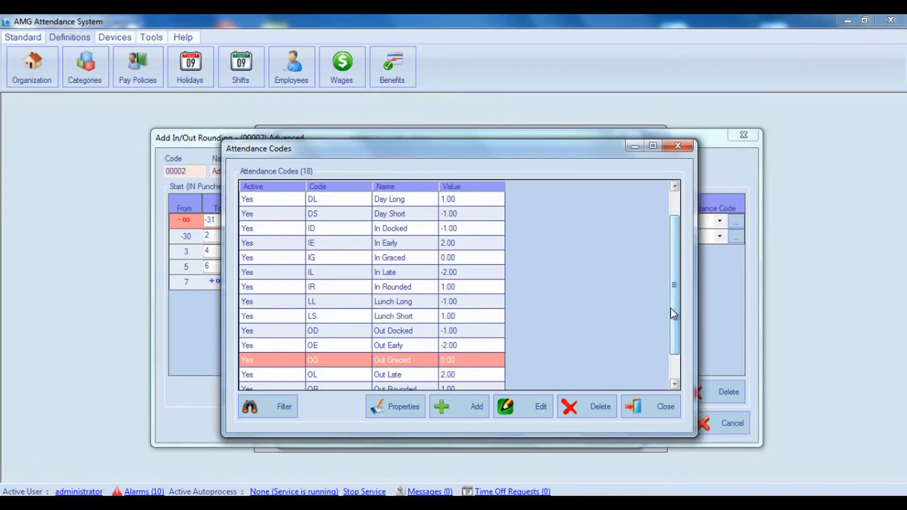
left_click(652, 406)
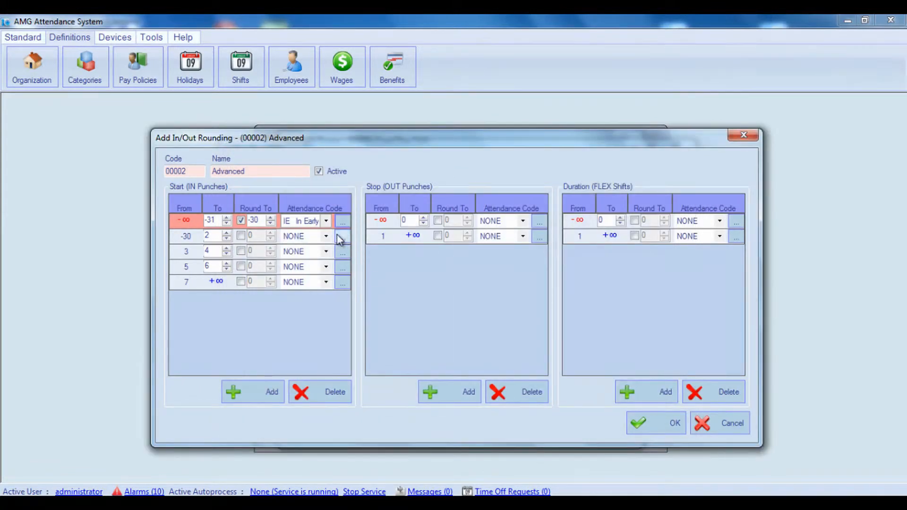
Switch the first IN punch range's attendance code to NONE and back to IE In Early.
left_click(326, 220)
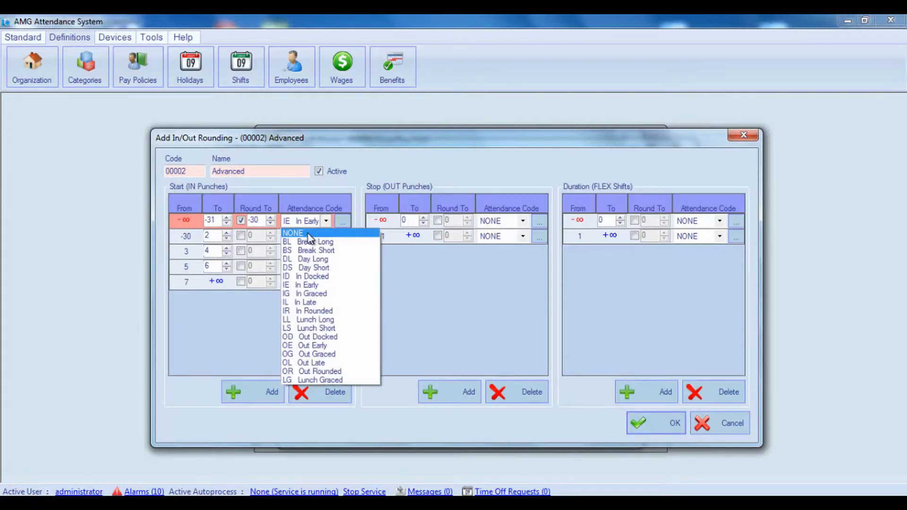
left_click(310, 234)
left_click(327, 236)
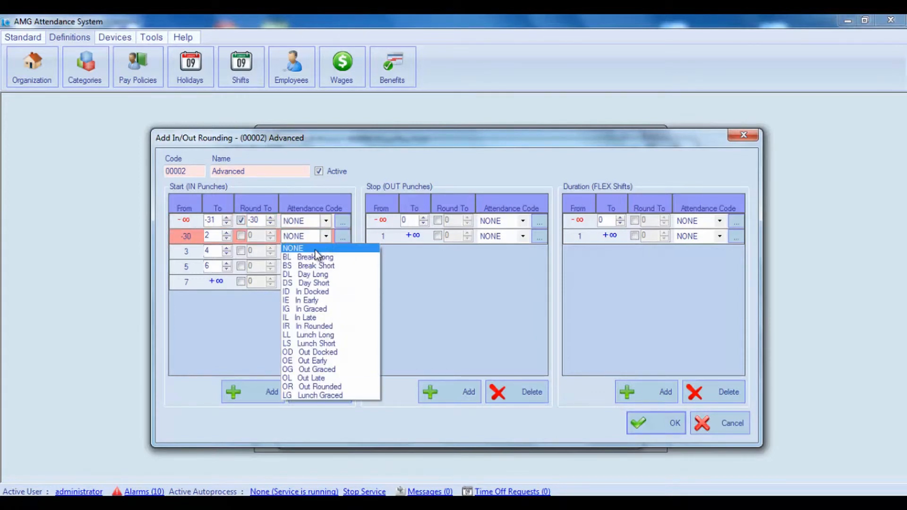
left_click(316, 249)
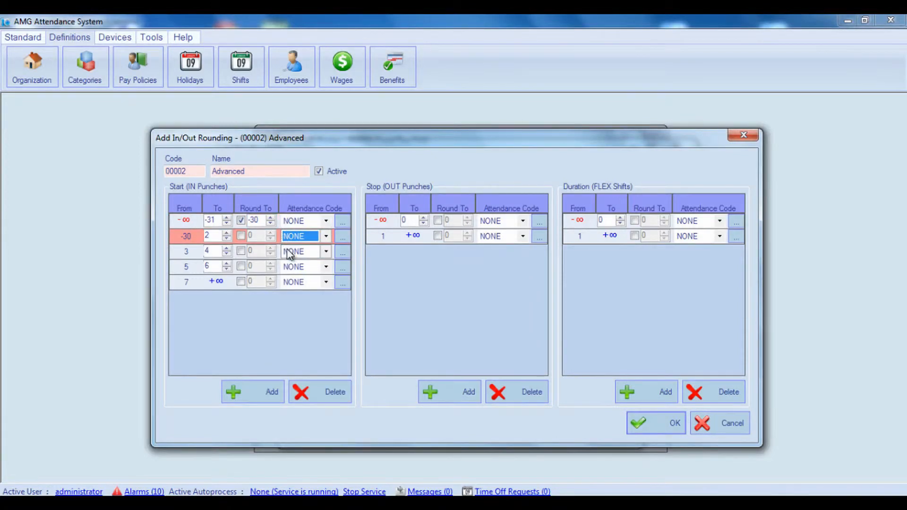
left_click(326, 222)
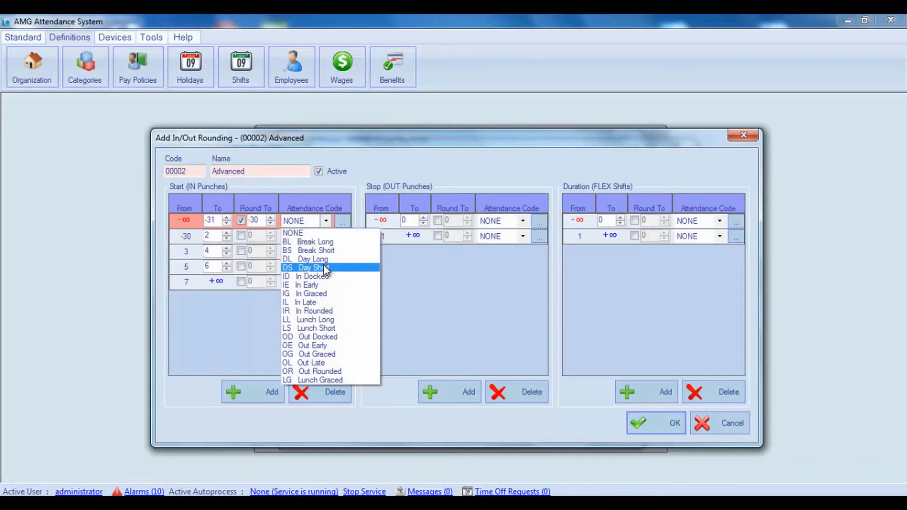
left_click(322, 285)
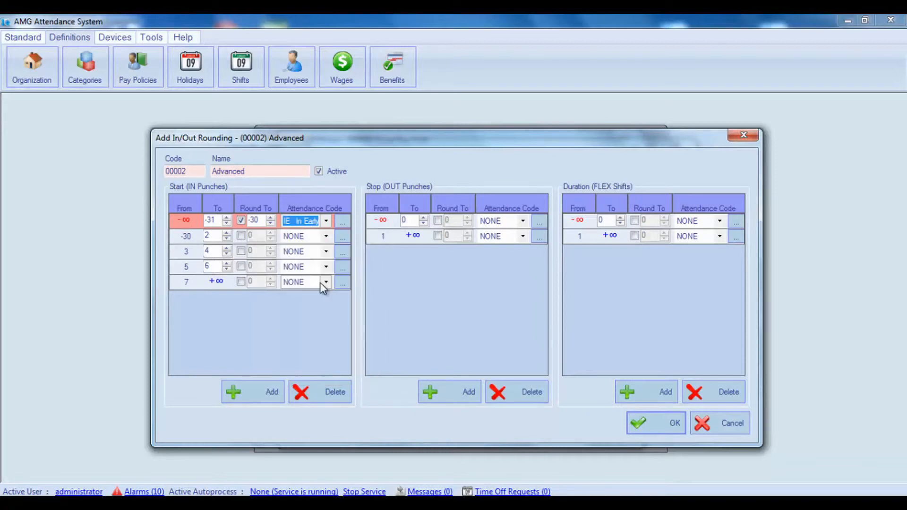
Try to set the upper limit of the IN punch range starting at -30 to 10.
left_click(216, 236)
key("BackSpace")
type("10")
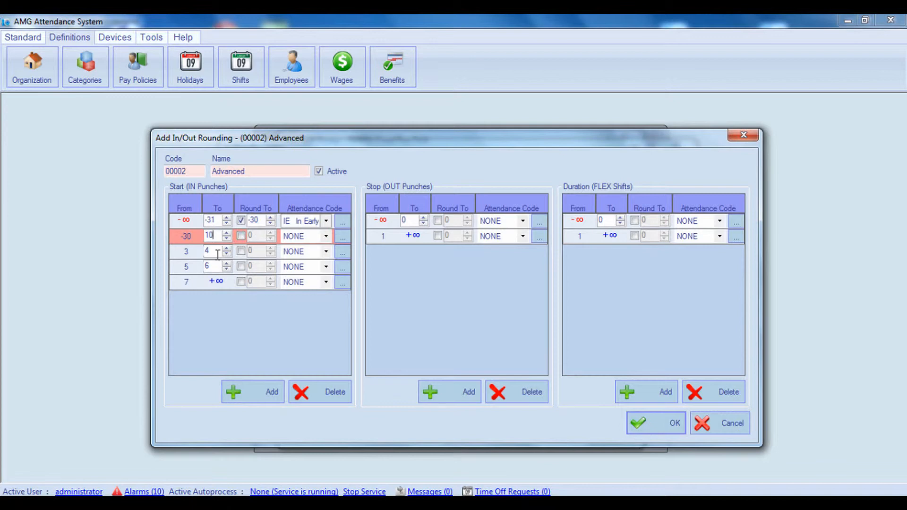
Delete the two IN punch ranges that end at 4 and 6.
left_click(217, 253)
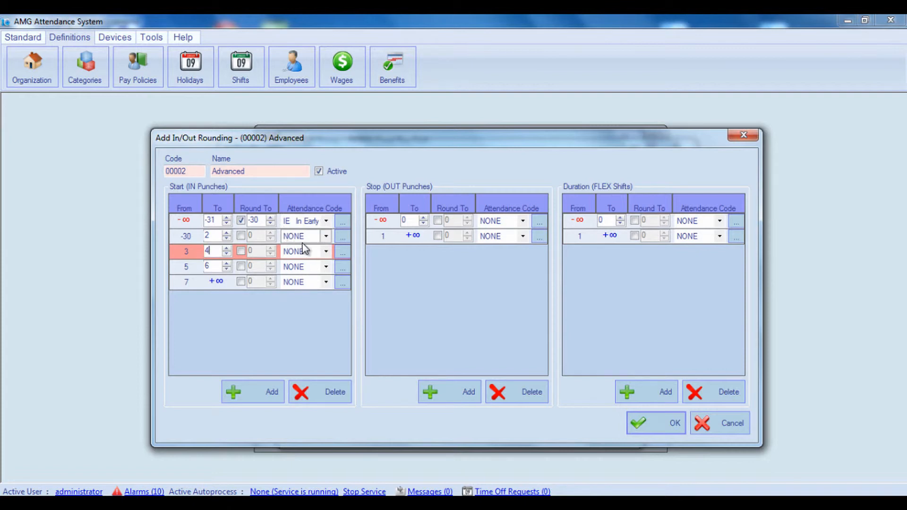
left_click(331, 388)
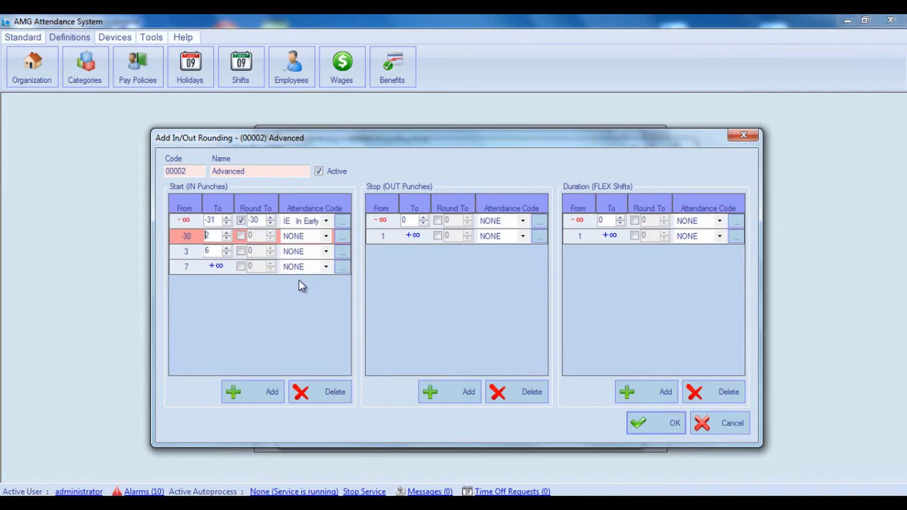
left_click(191, 248)
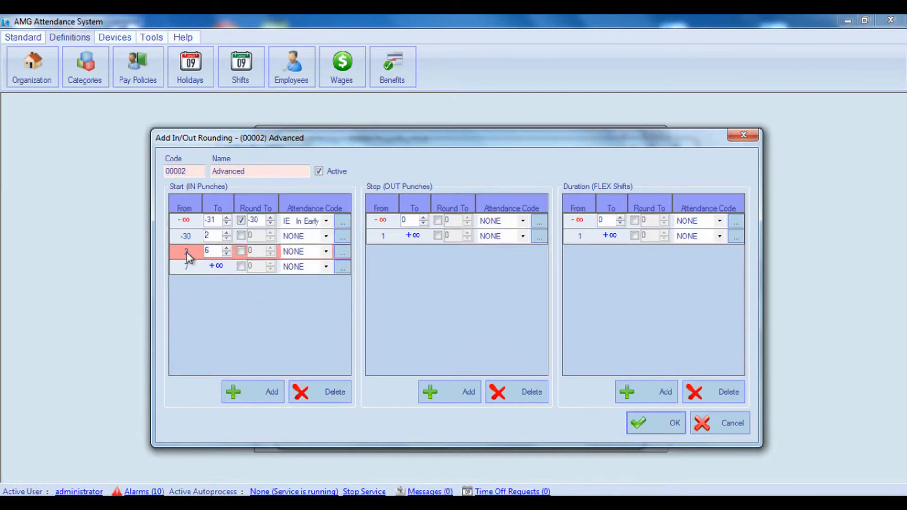
left_click(337, 393)
End the IN punch range starting at -30 at 10, enable rounding to 10 and assign the code IG In Graced.
double_click(209, 235)
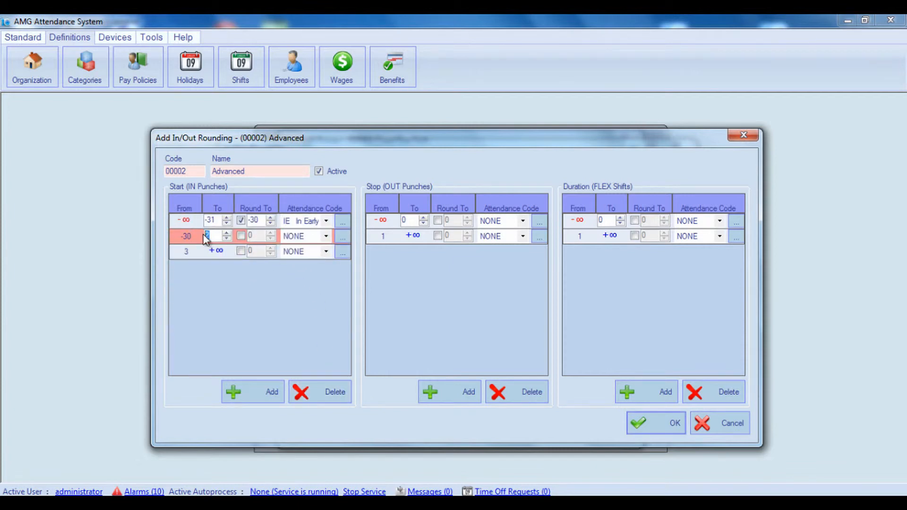
type("10")
left_click(241, 236)
double_click(247, 236)
type("10")
left_click(326, 236)
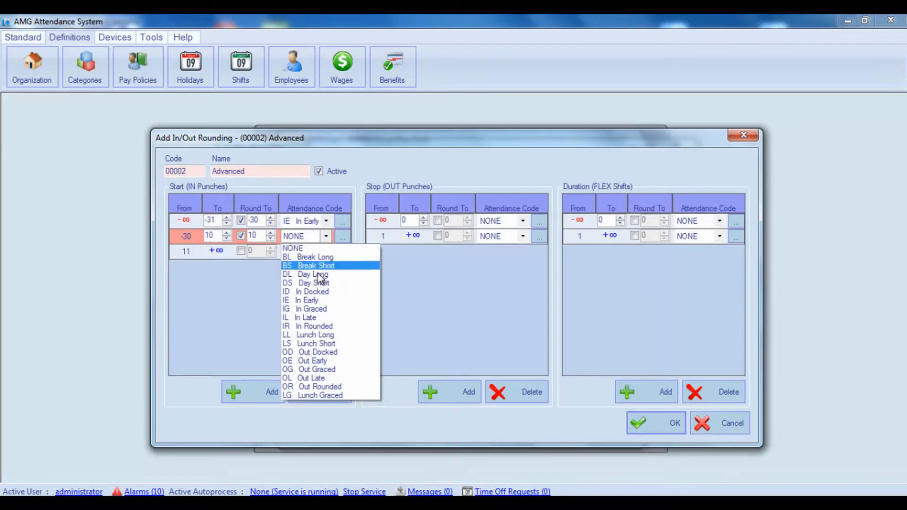
left_click(319, 309)
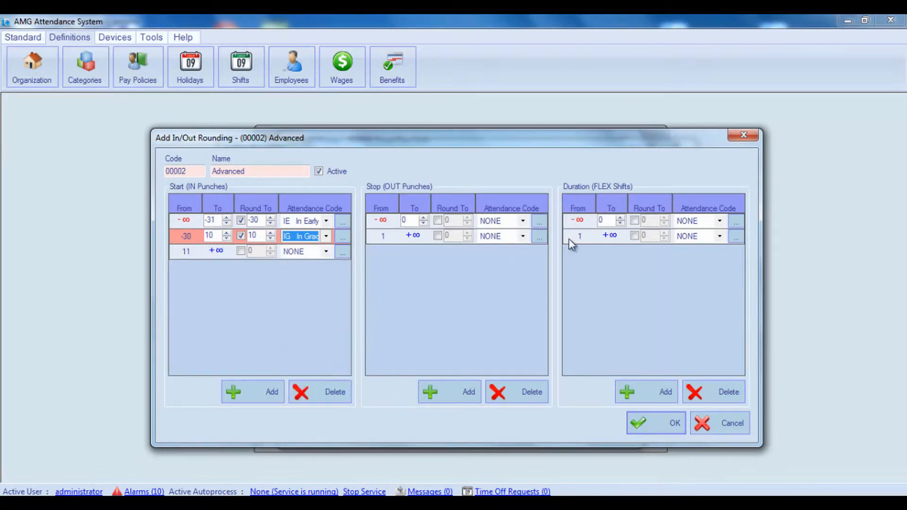
End the first OUT punch range at -11, enable rounding to 0 and assign the attendance code OE Out Early.
left_click(400, 220)
type("-11")
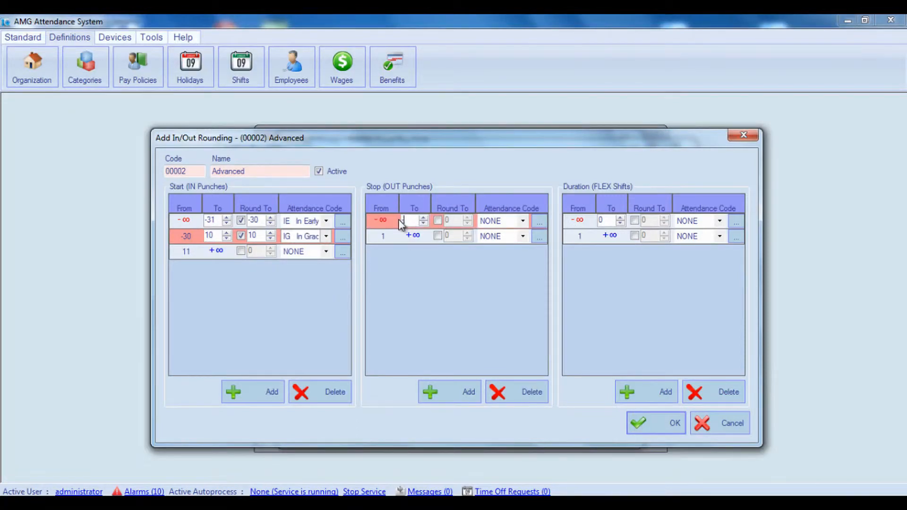
left_click(438, 220)
left_click(523, 222)
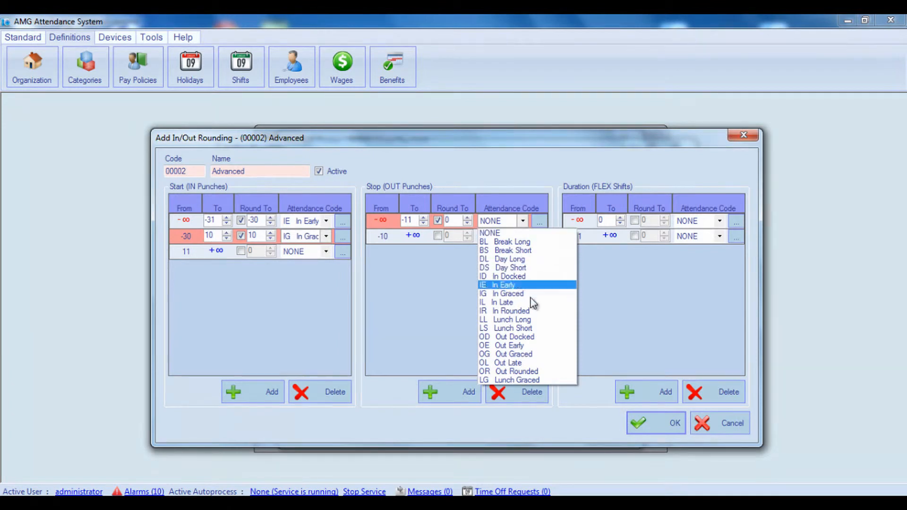
left_click(536, 347)
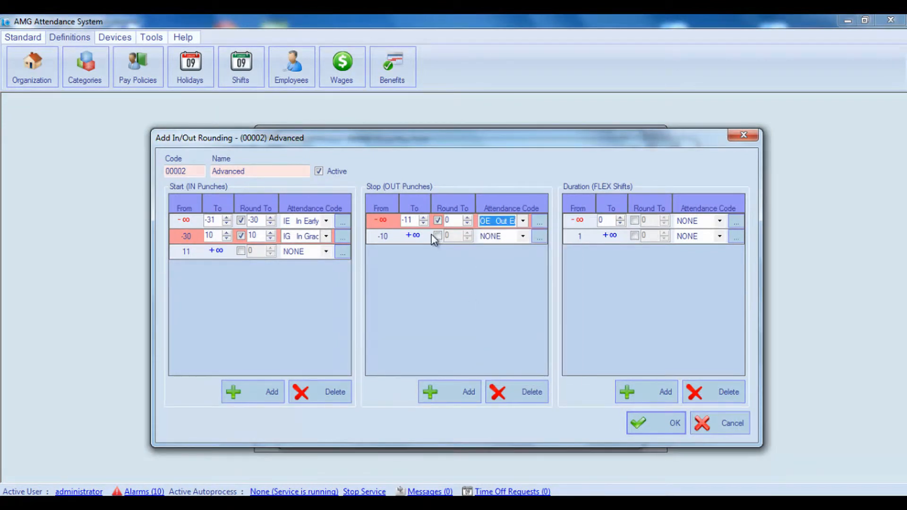
Add an OUT punch range from -10 to 10 that rounds to 0 with code OG Out Graced, and save the rule.
left_click(461, 394)
left_click_drag(410, 235, 396, 232)
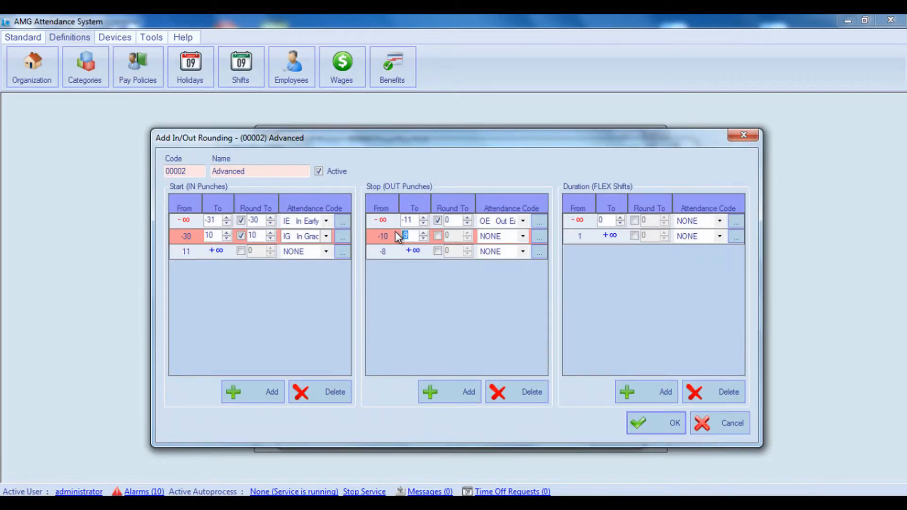
type("10")
left_click(437, 235)
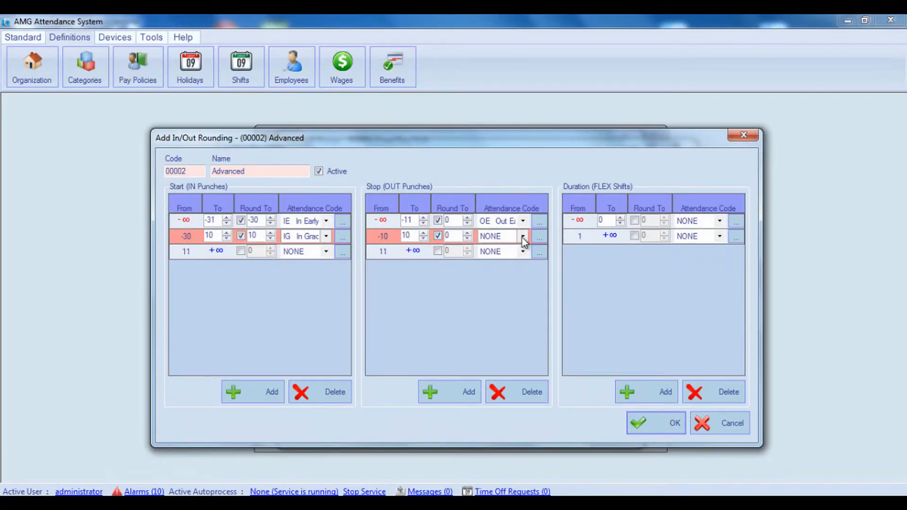
left_click(523, 237)
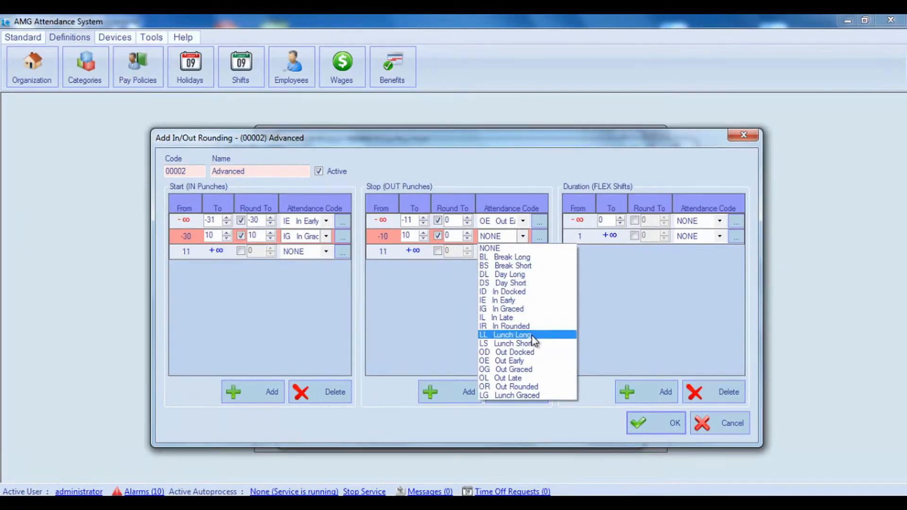
left_click(525, 369)
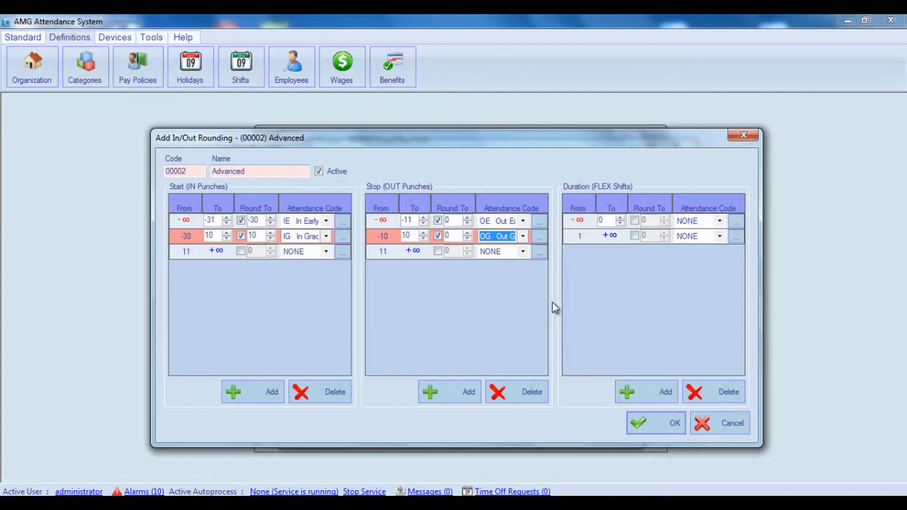
left_click(645, 427)
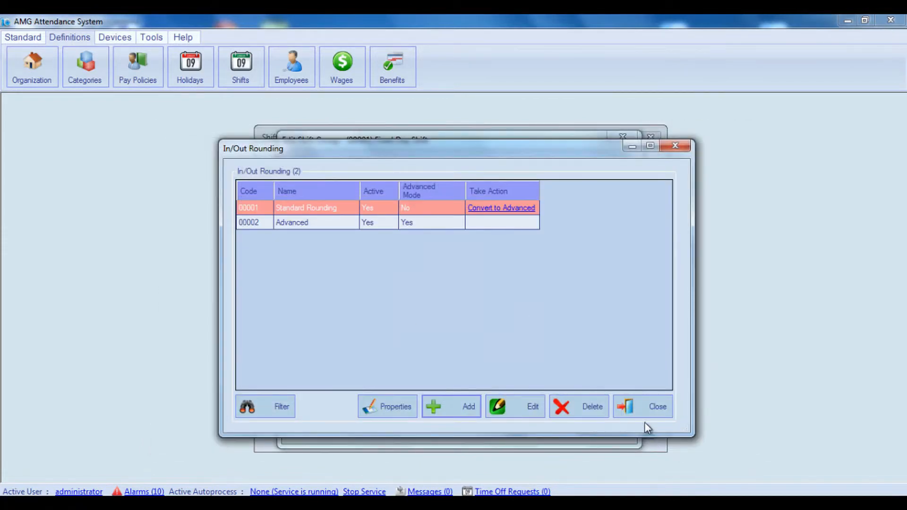
Assign the rounding rule 00002 Advanced as the In/Out Rounding of the Fixed Day Shift group.
left_click(644, 411)
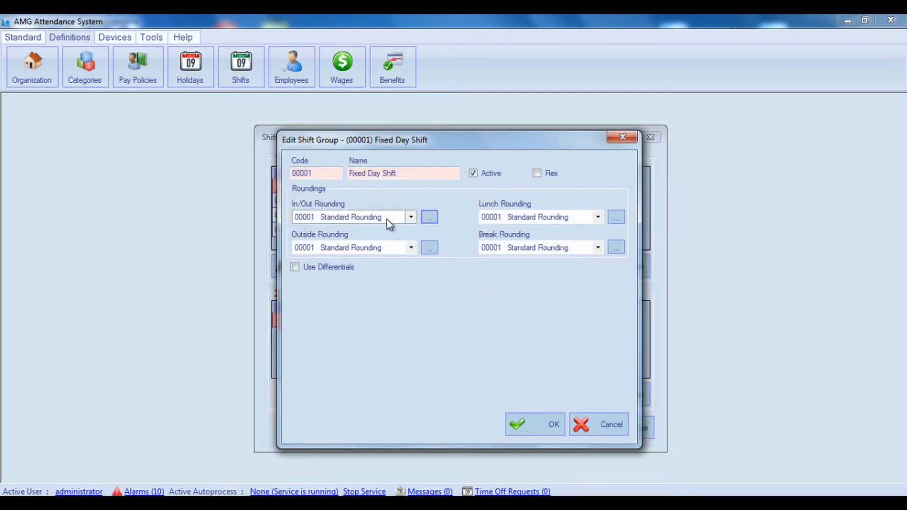
left_click(412, 219)
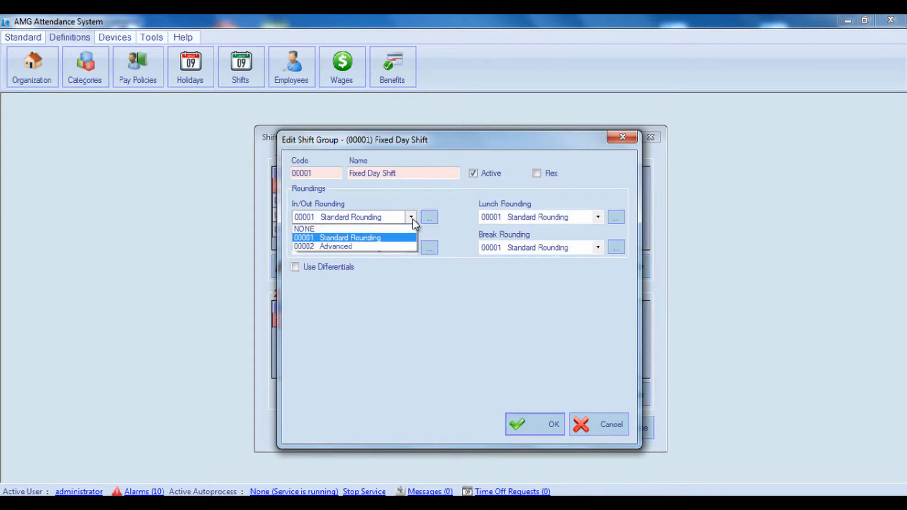
left_click(387, 247)
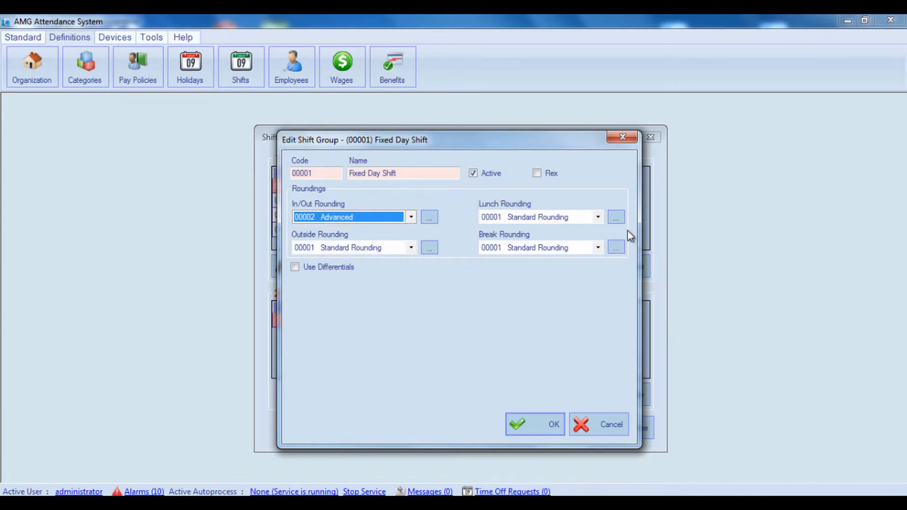
Inspect the Standard Rounding lunch rule in its standard and advanced forms, closing both without saving.
left_click(616, 216)
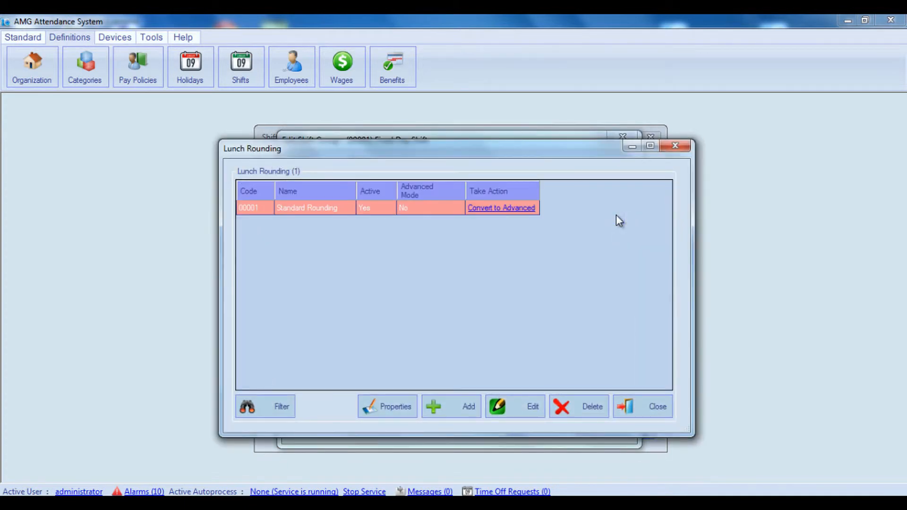
double_click(436, 211)
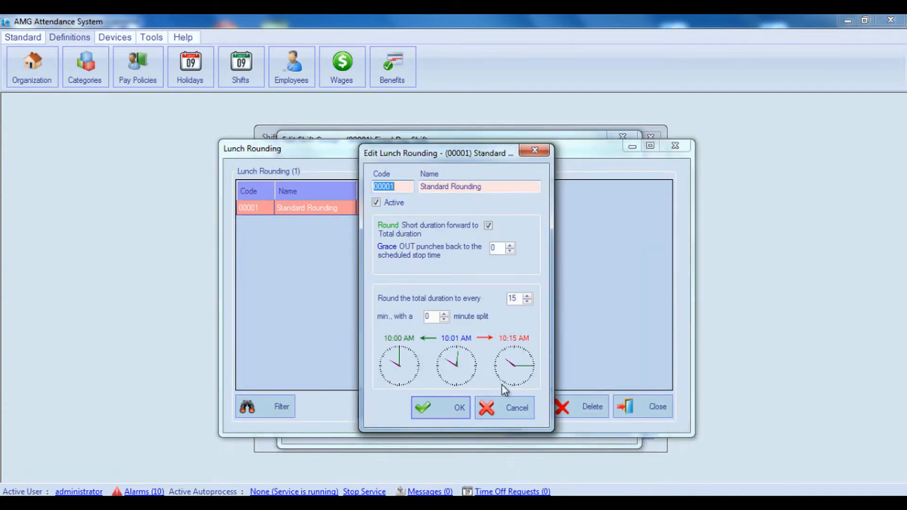
left_click(503, 407)
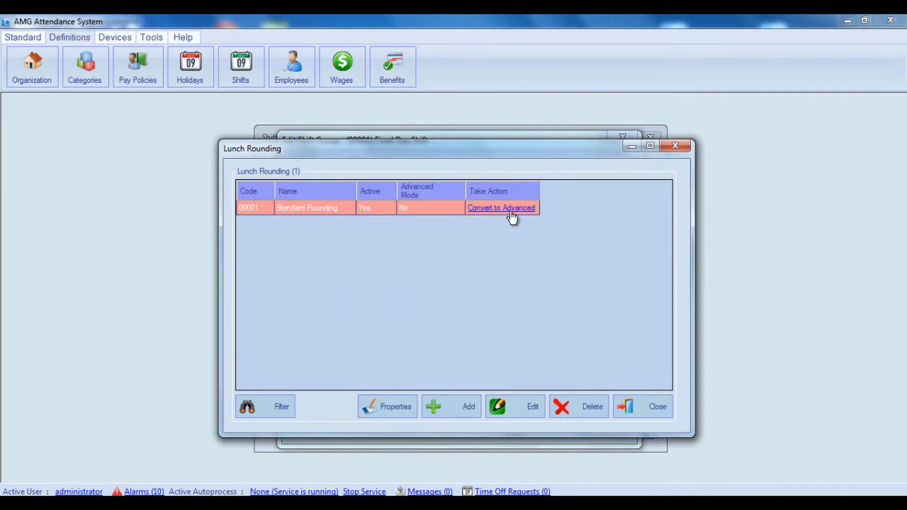
double_click(511, 212)
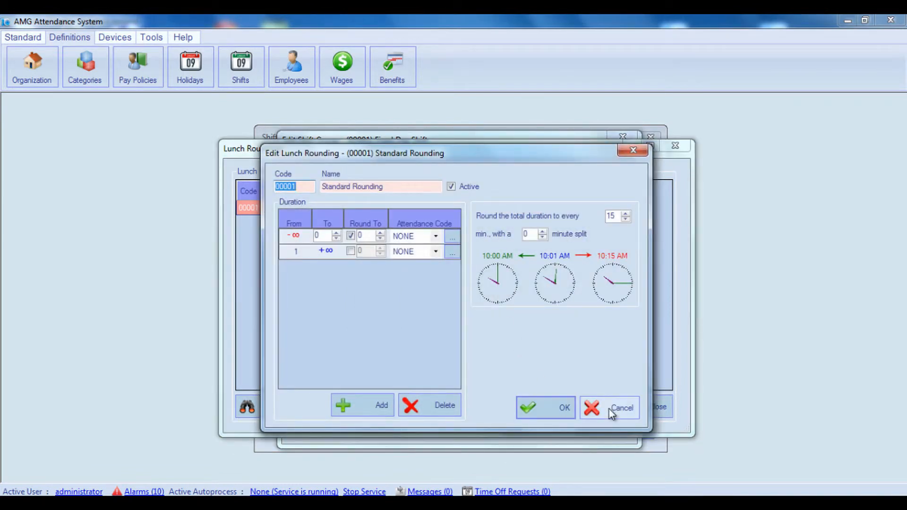
left_click(608, 409)
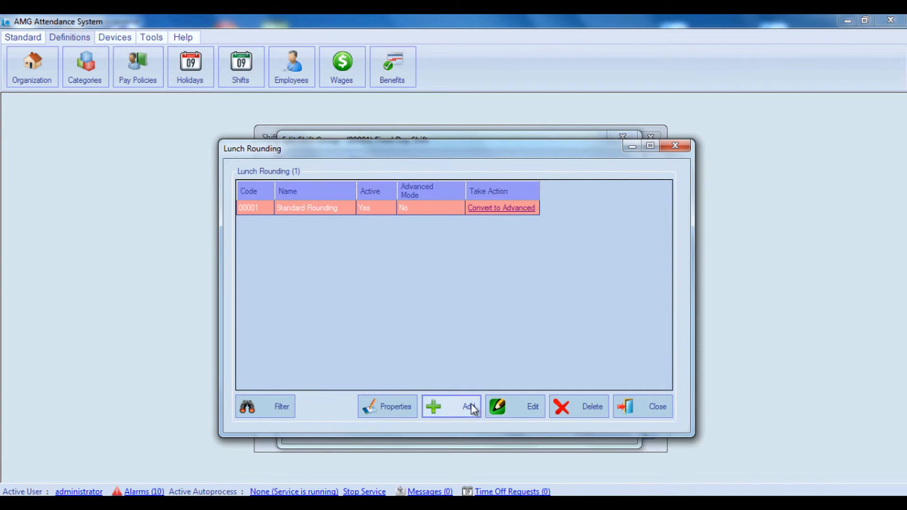
Start a new lunch rounding rule and name it Advanced.
left_click(471, 405)
left_click(431, 285)
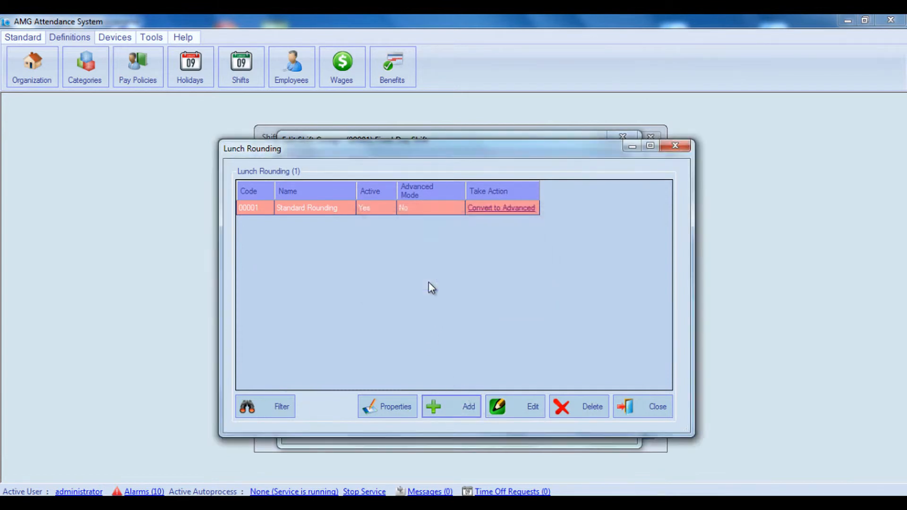
left_click(338, 190)
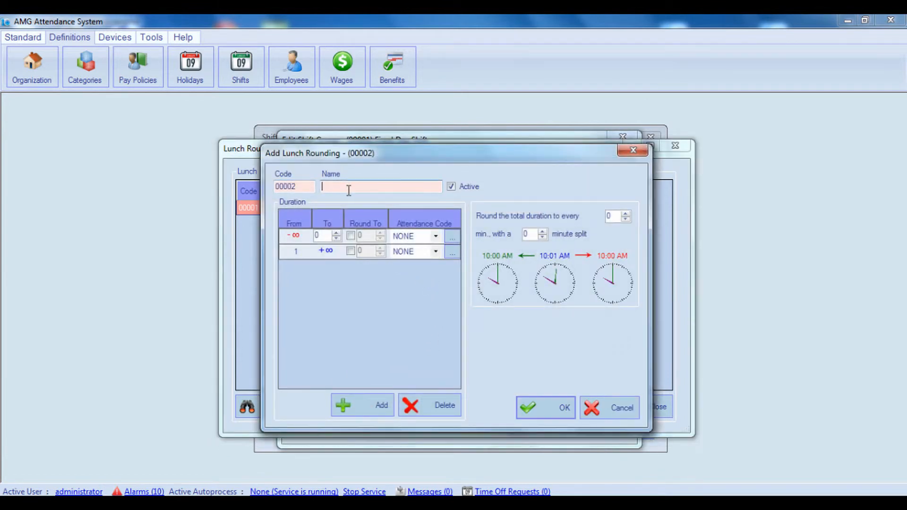
type("Advanced")
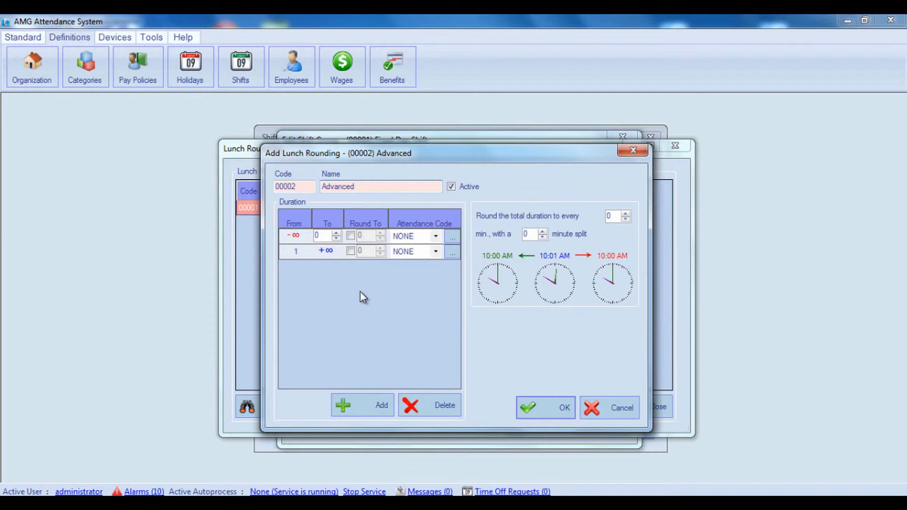
Try rounding the first duration range to 0 with attendance code LS Lunch Short, and turn that range's rounding off again.
left_click(314, 236)
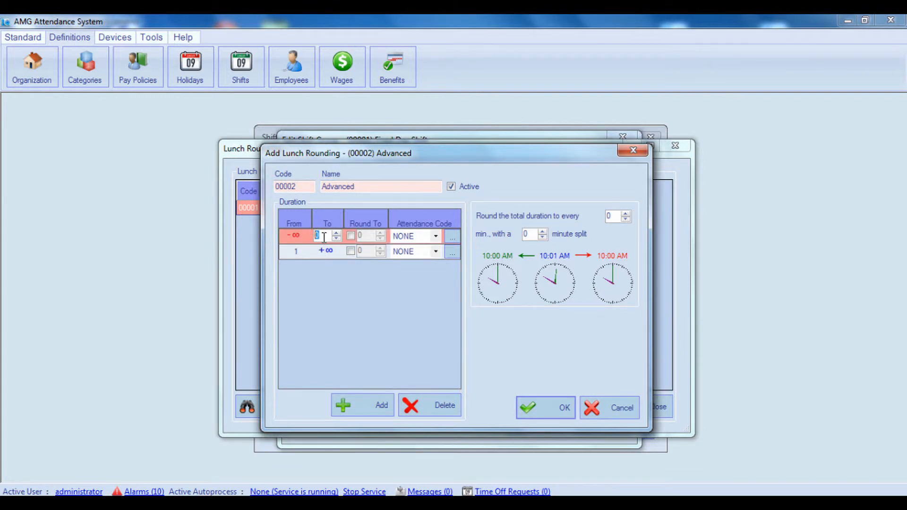
left_click(352, 236)
left_click(432, 235)
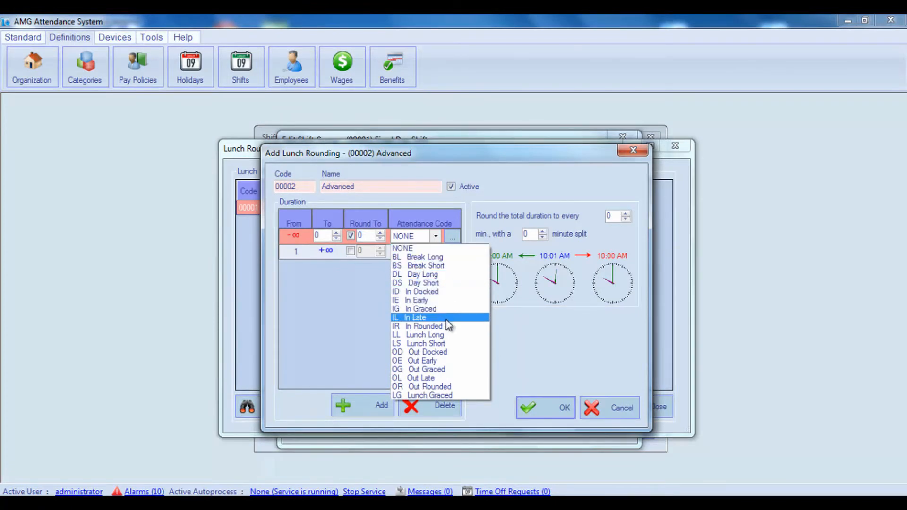
left_click(449, 343)
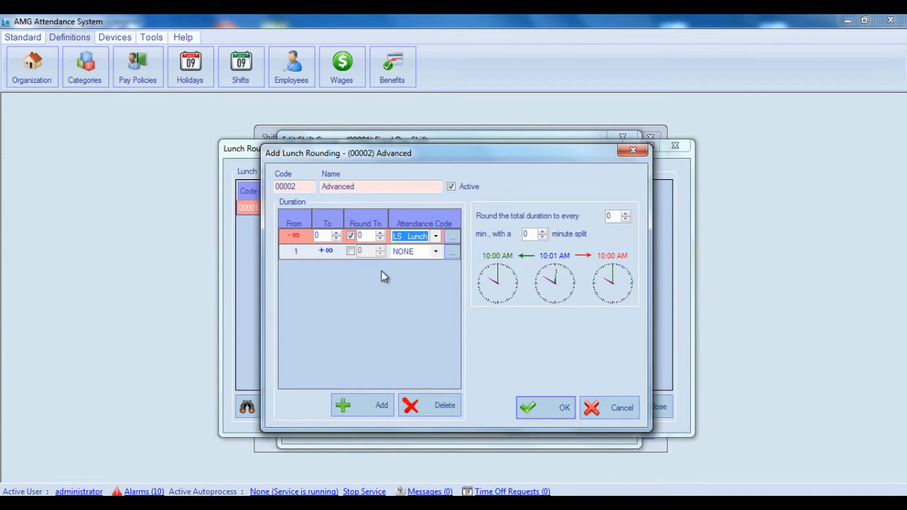
left_click(351, 236)
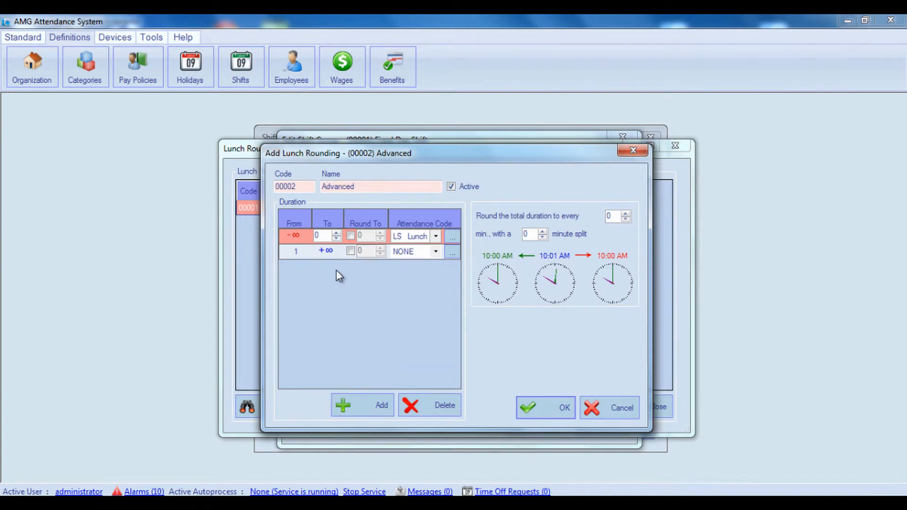
End the first duration range at 5, enable rounding to 0 and assign the attendance code LG Lunch Graced.
left_click(323, 236)
double_click(319, 235)
type("5")
left_click(350, 236)
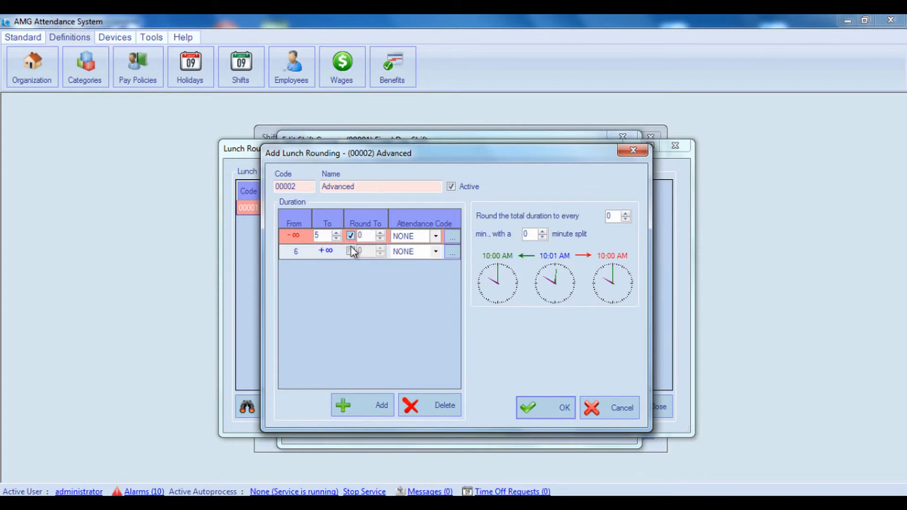
left_click(350, 251)
left_click(435, 236)
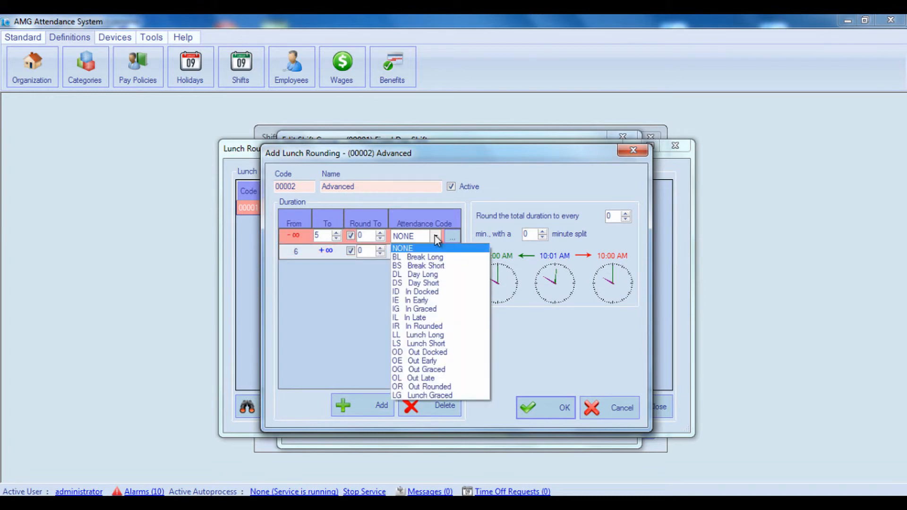
left_click(441, 395)
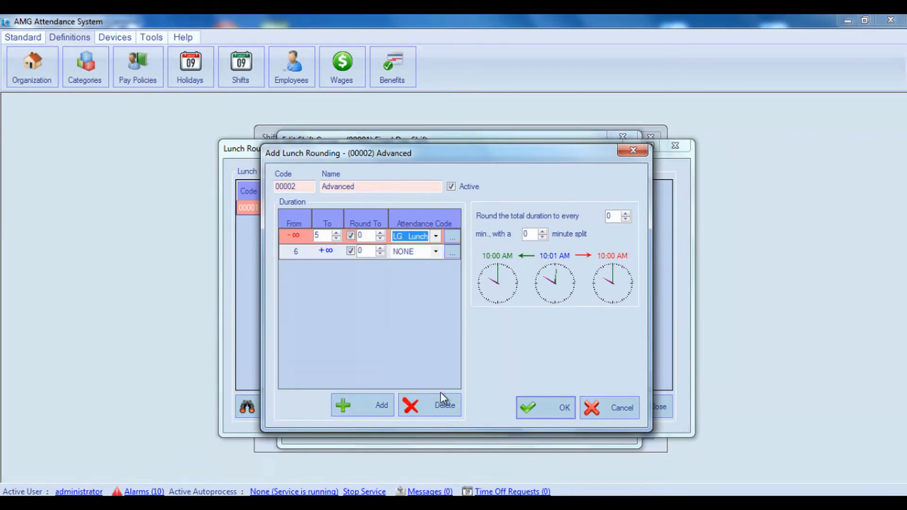
left_click(323, 234)
type("5")
left_click(350, 251)
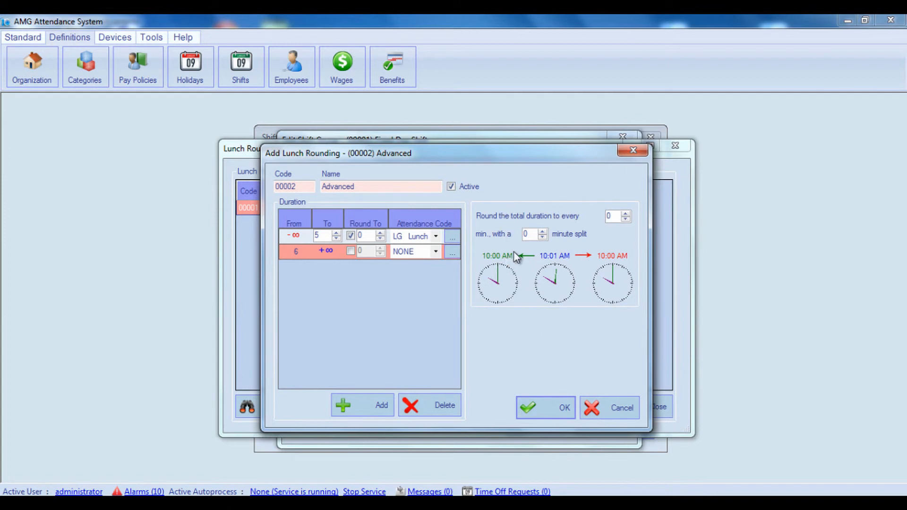
Try rounding the total duration to every 15 minutes with a 7-minute split, and reset both values to 0.
left_click_drag(531, 234, 514, 235)
type("7")
left_click_drag(618, 217, 596, 215)
type("15")
double_click(617, 216)
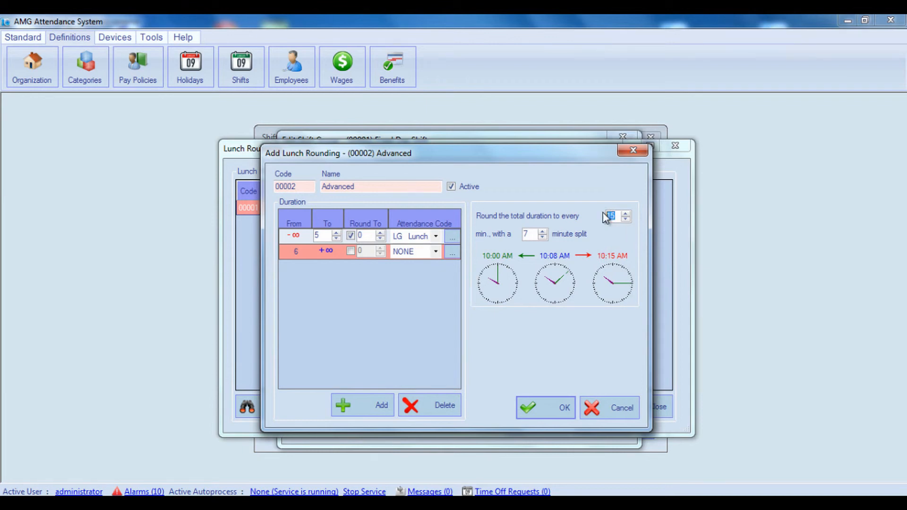
type("0")
double_click(533, 236)
type("0")
Save the lunch rule, assign 00002 Advanced as the Fixed Day Shift group's Lunch Rounding, save the group and close the shift groups.
left_click(546, 407)
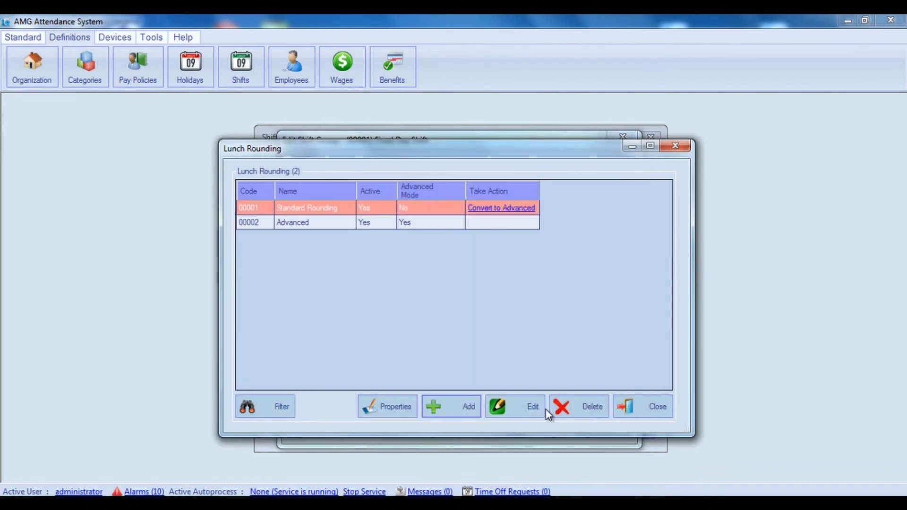
left_click(649, 409)
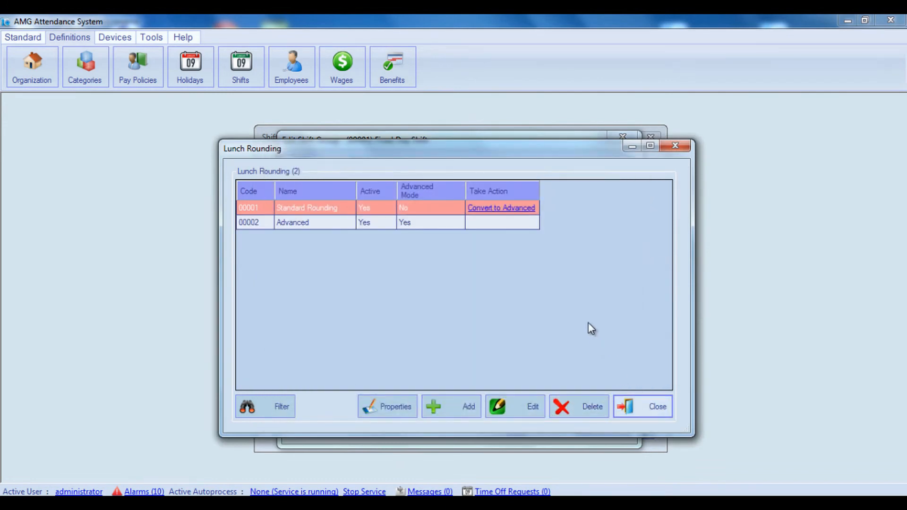
left_click(598, 217)
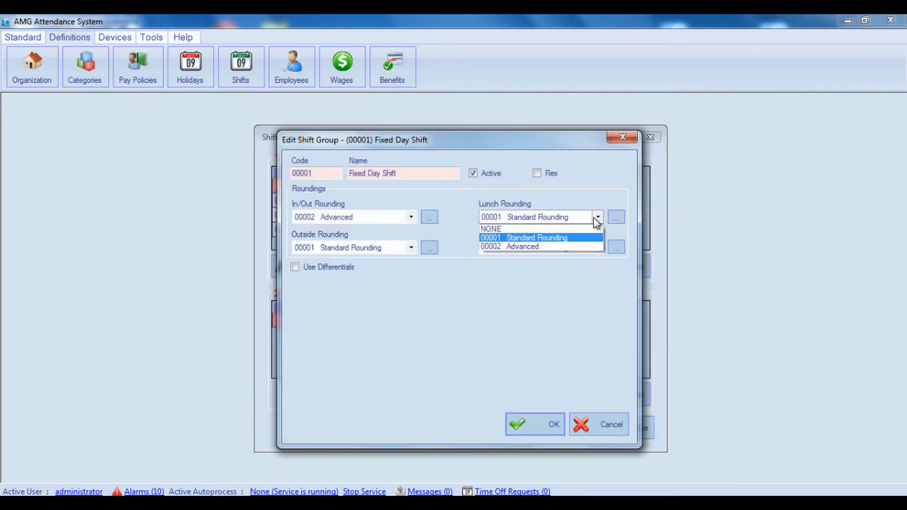
left_click(549, 246)
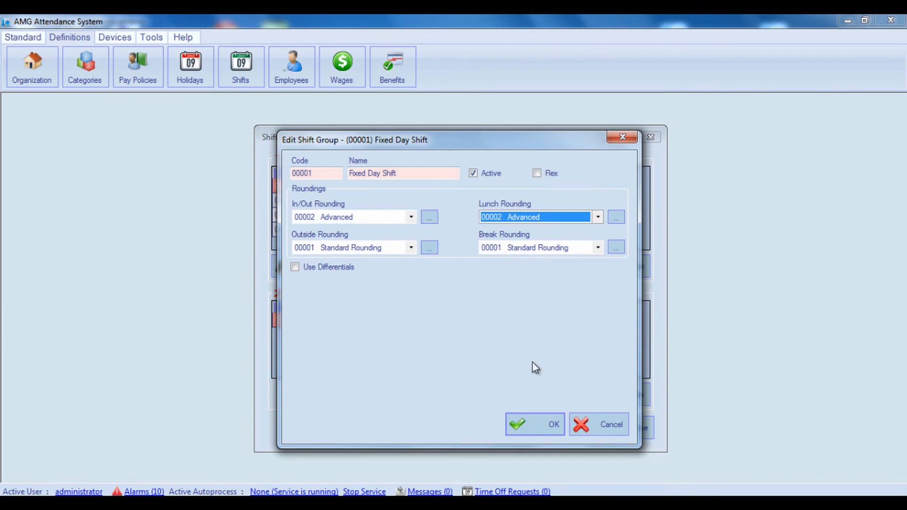
left_click(541, 419)
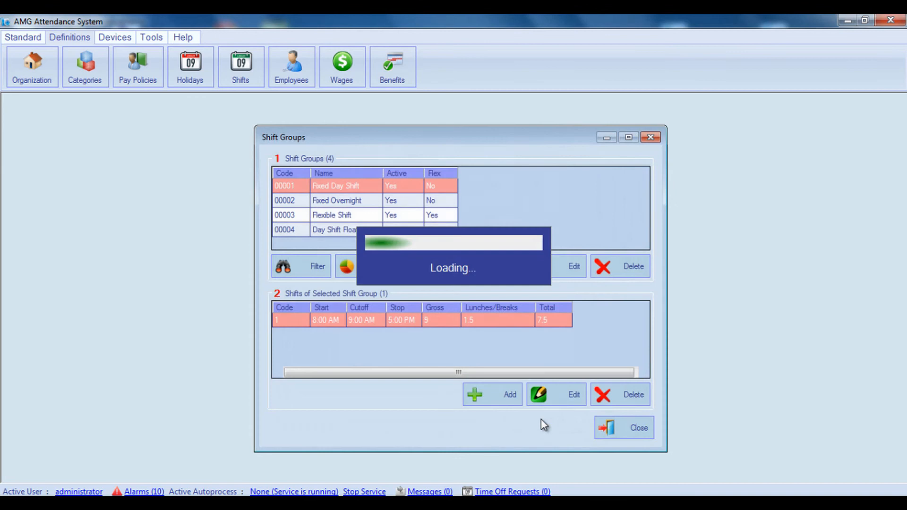
left_click(635, 429)
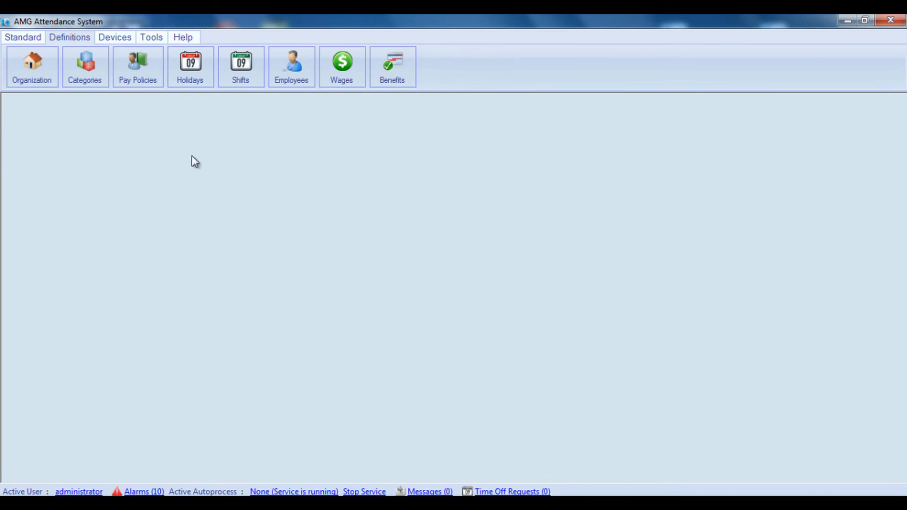
Generate the detailed Attendance report with the wizard's default settings.
left_click(16, 35)
left_click(340, 77)
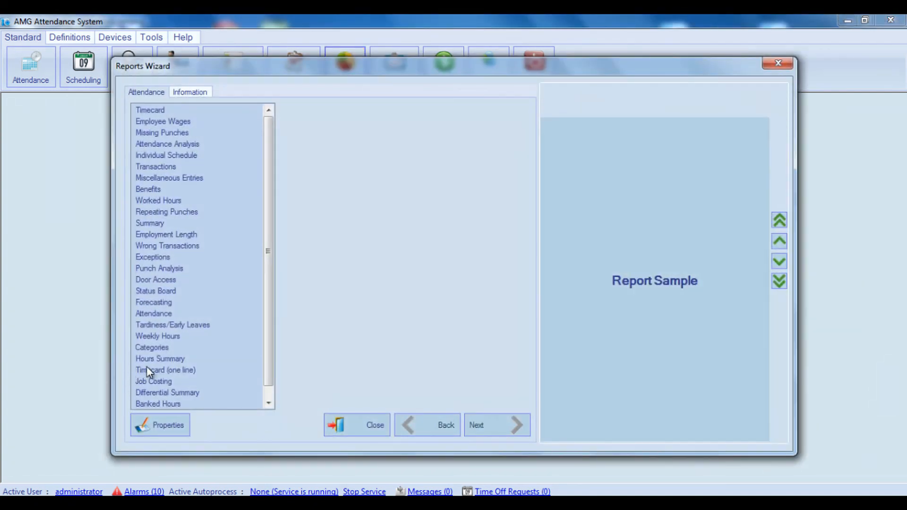
left_click(150, 320)
left_click(497, 425)
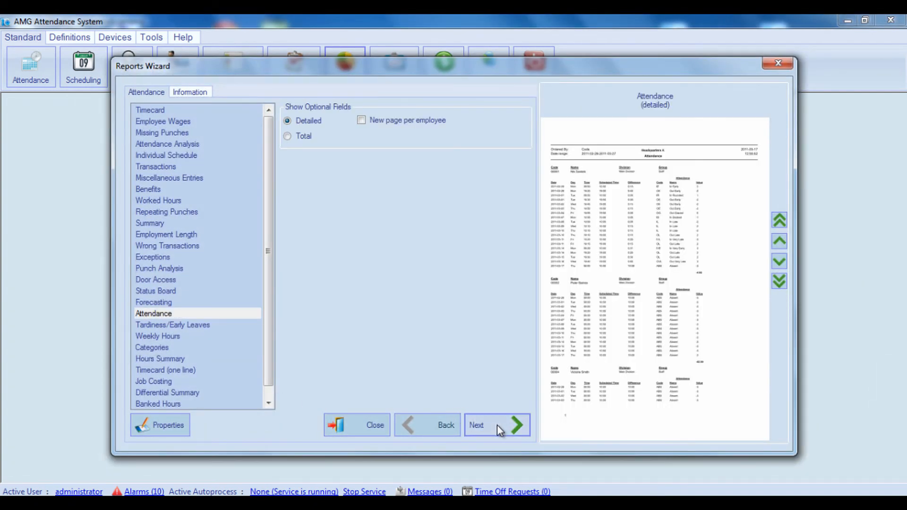
left_click(497, 424)
left_click(497, 424)
left_click(497, 425)
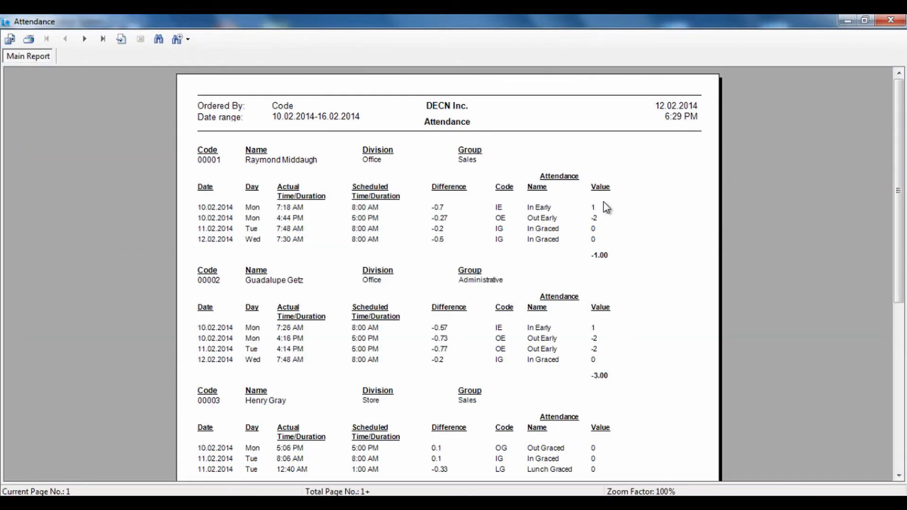
Examine the attendance values and their total for the second employee in the report.
left_click(614, 377)
left_click(604, 325)
left_click(599, 351)
left_click(601, 360)
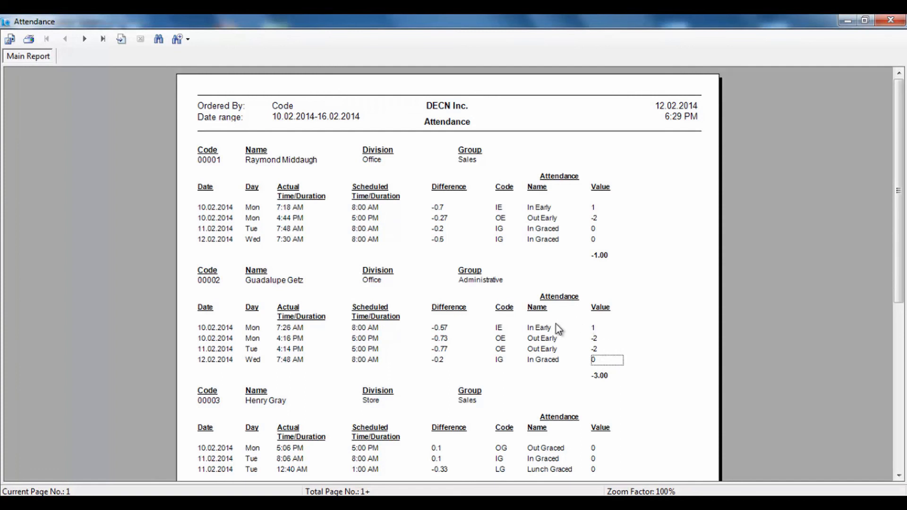